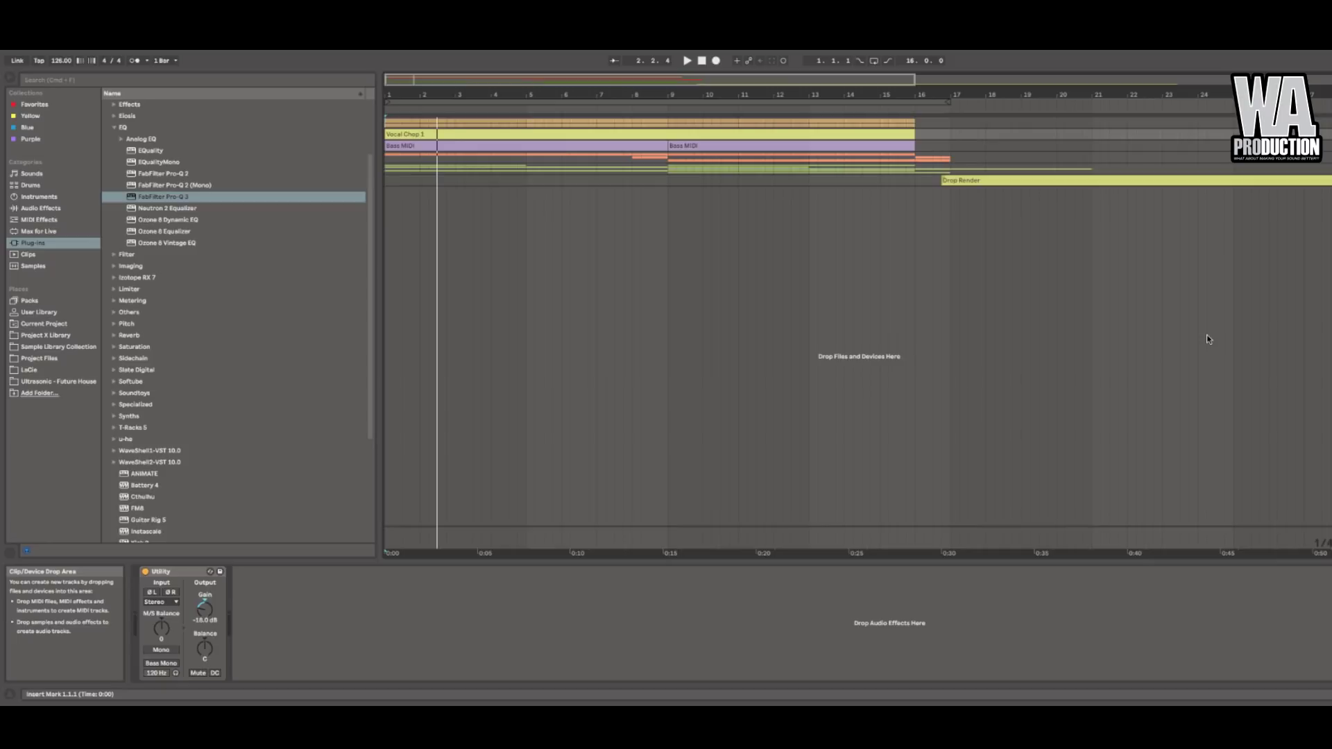
Play the arrangement from the start, and unfold the piano group to audition its two MIDI layers
key(space)
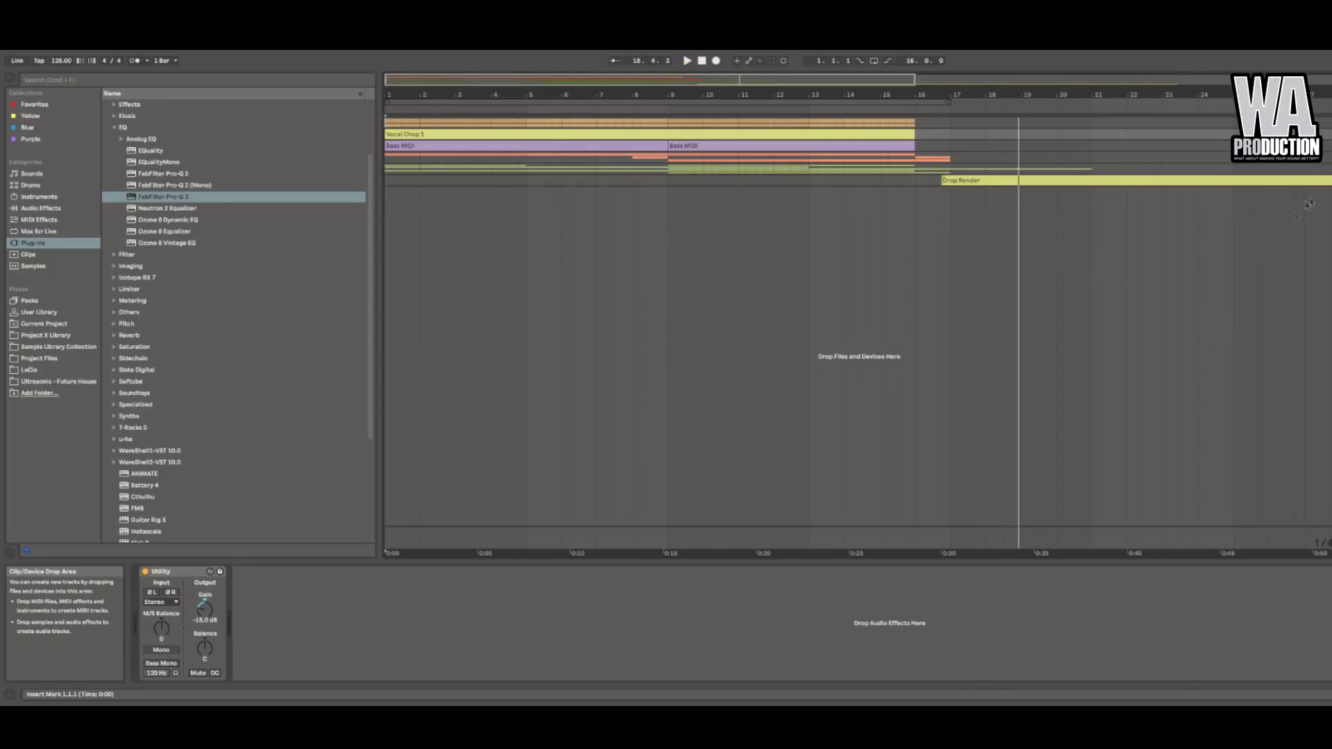
scroll(1284, 222, up, 4)
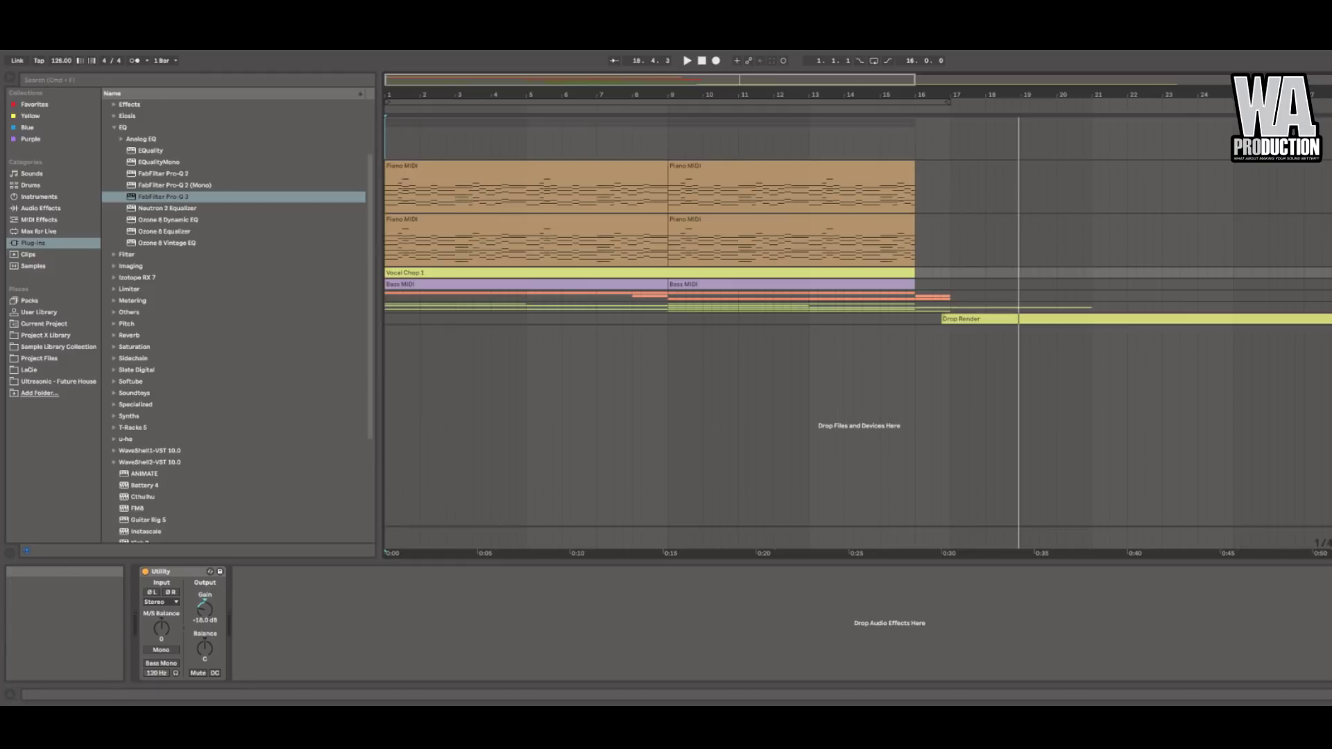
key(space)
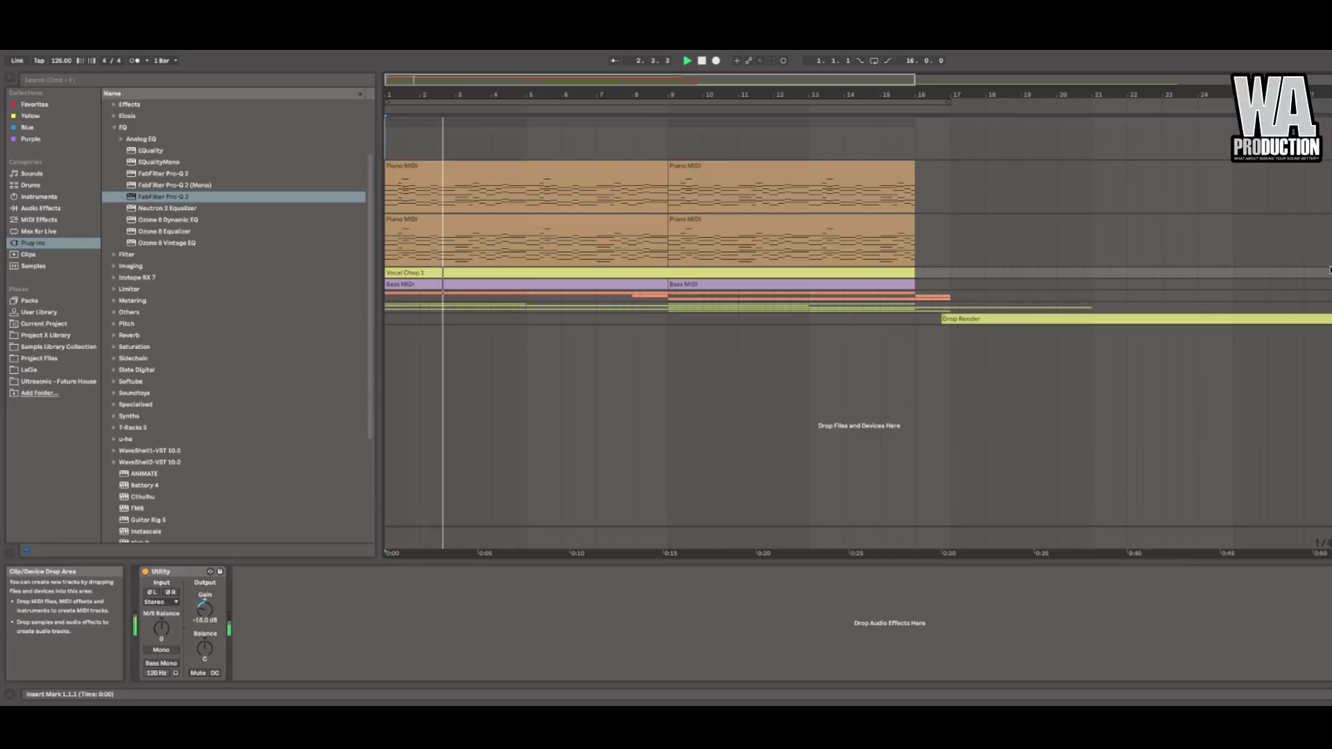
key(space)
Show the device chain of the upper piano layer with the M1 instrument and audition that layer
click(1328, 185)
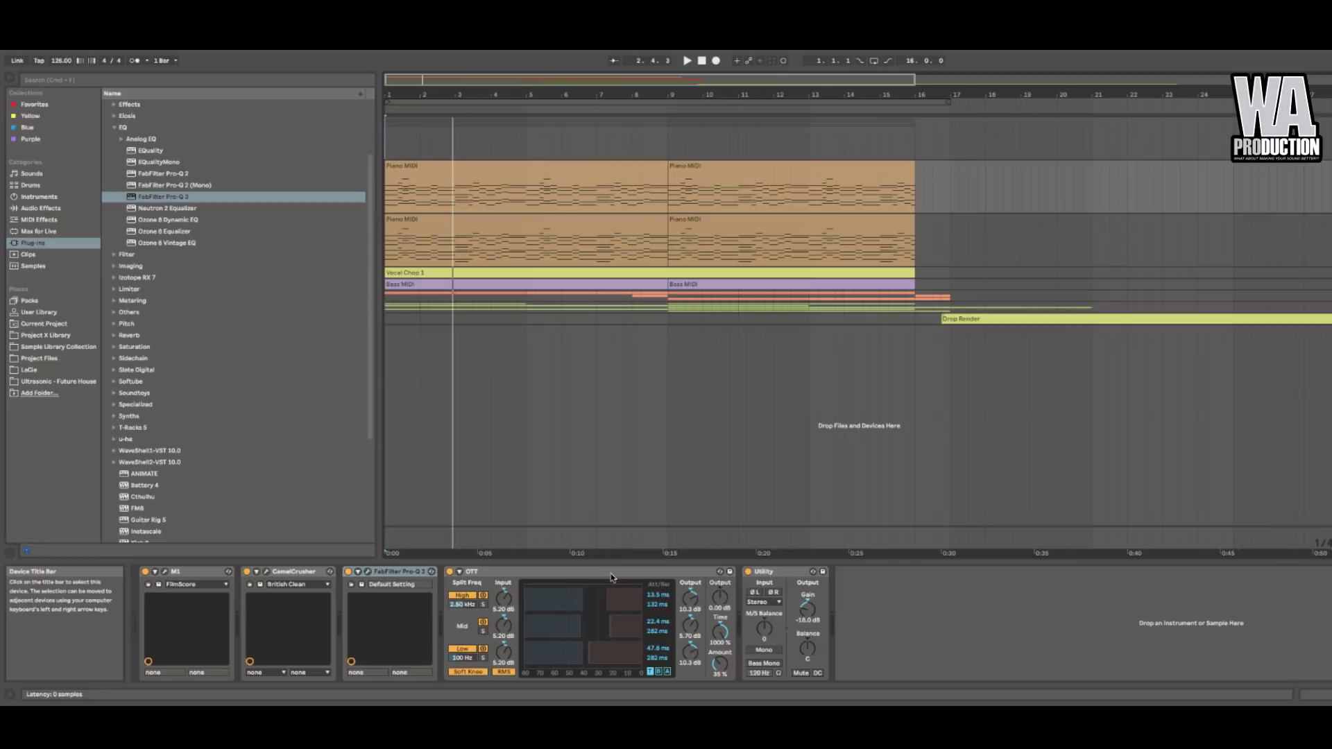
key(space)
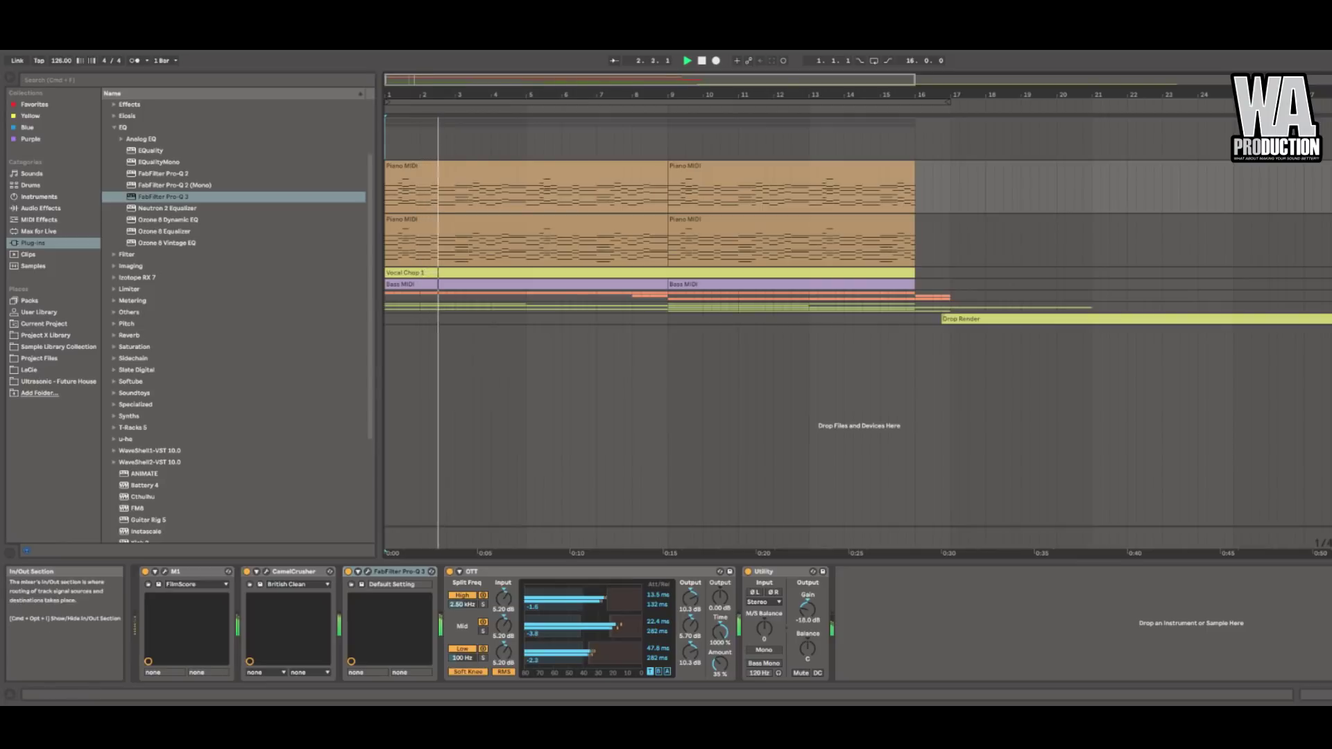
key(space)
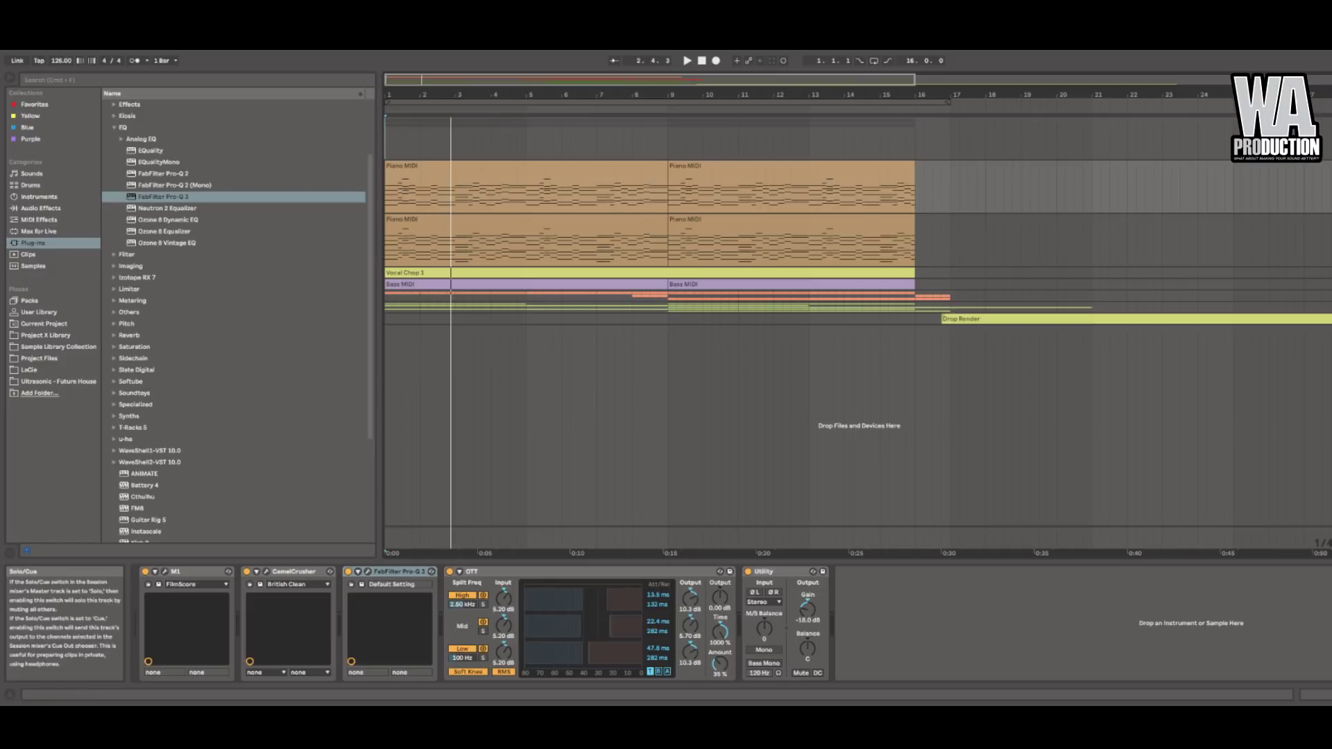
Show the device chain of the lower piano layer with the Kontakt instrument and audition that layer
click(1327, 220)
key(space)
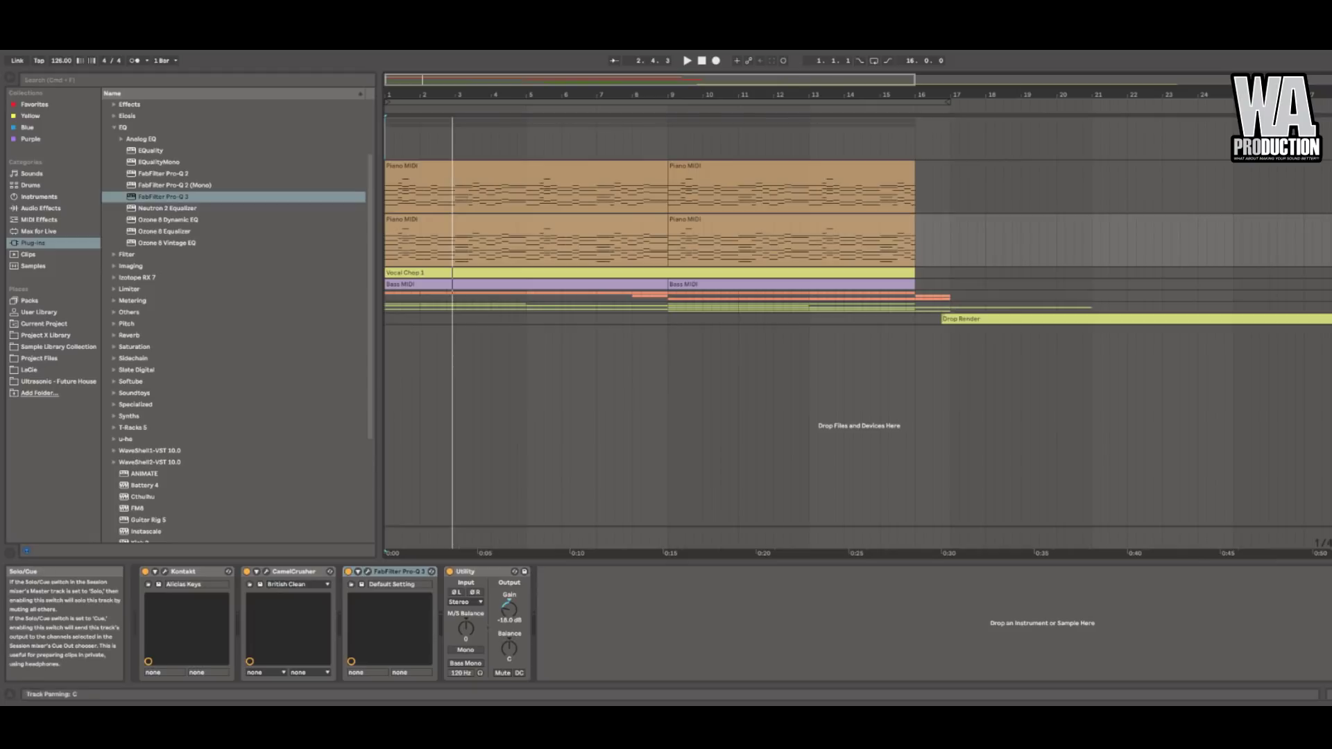
key(space)
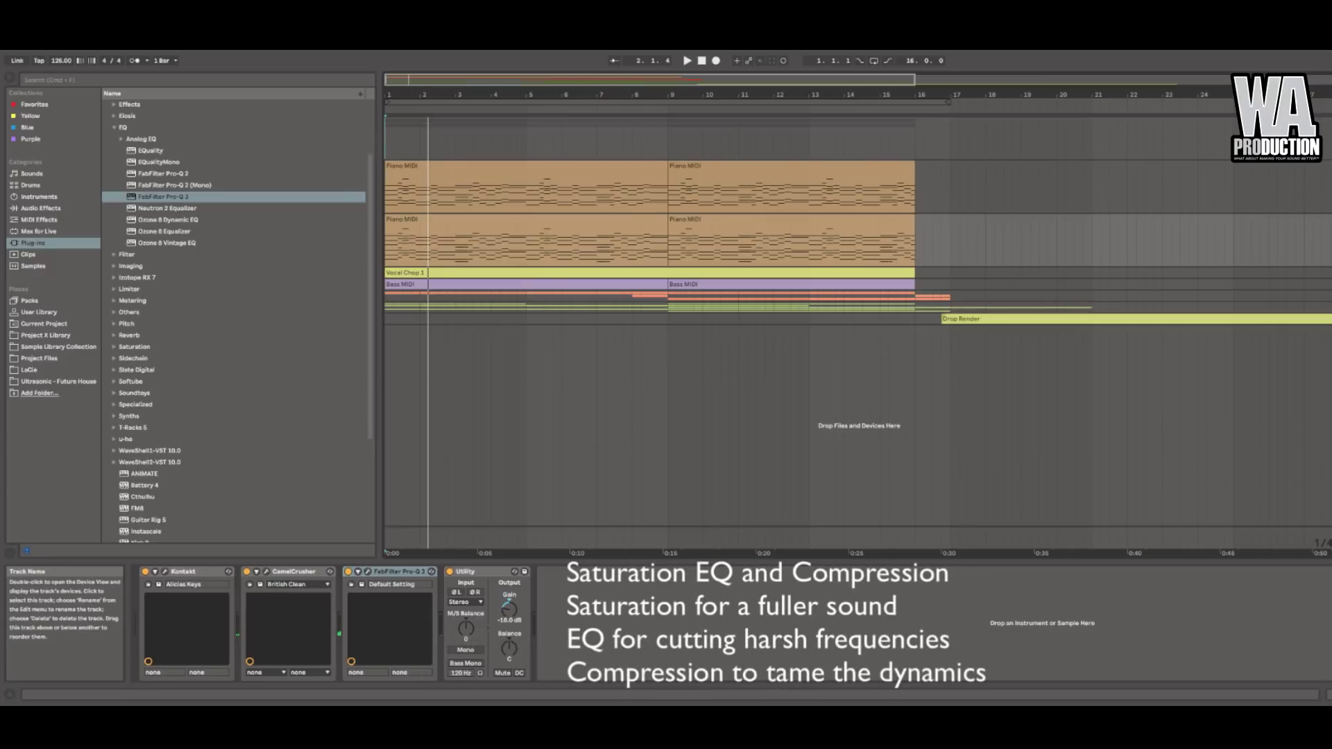
Inspect the PuigTec EQ and TheKing compressor settings on the piano group, and close their plug-in windows
key(Up)
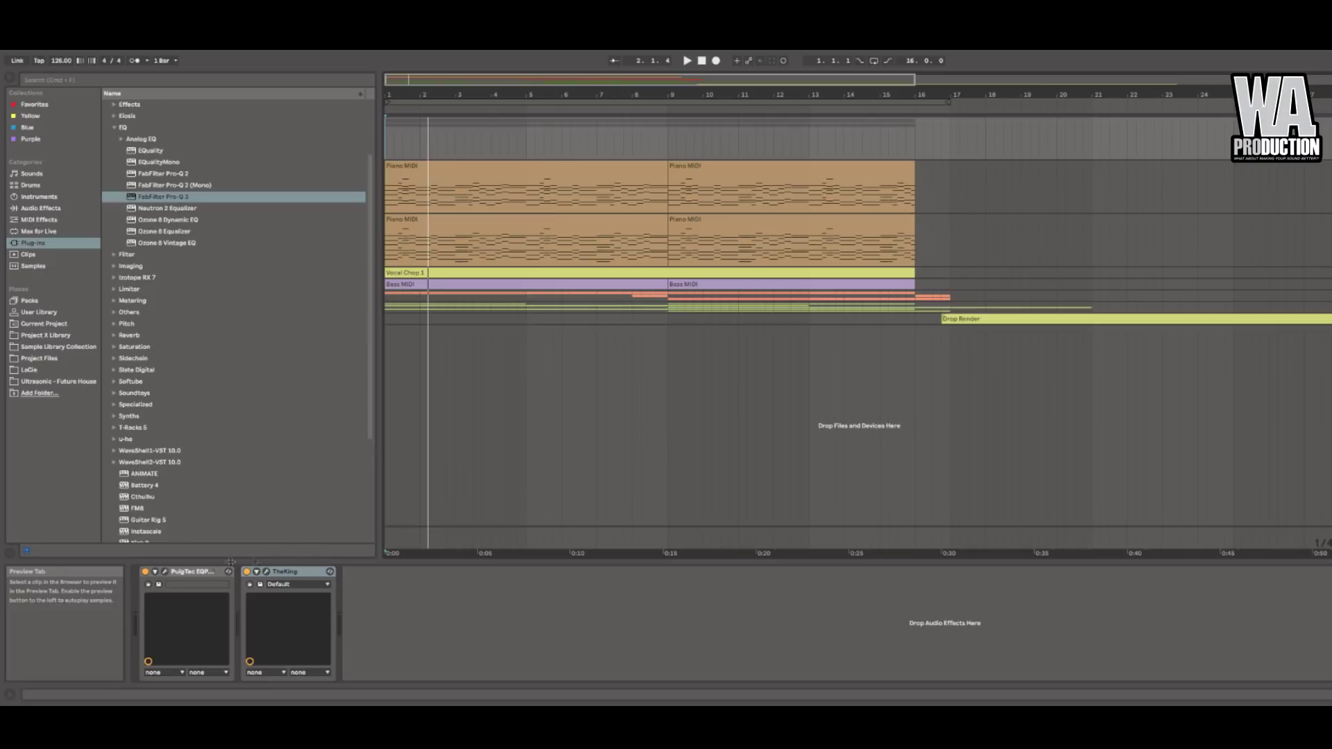
click(167, 572)
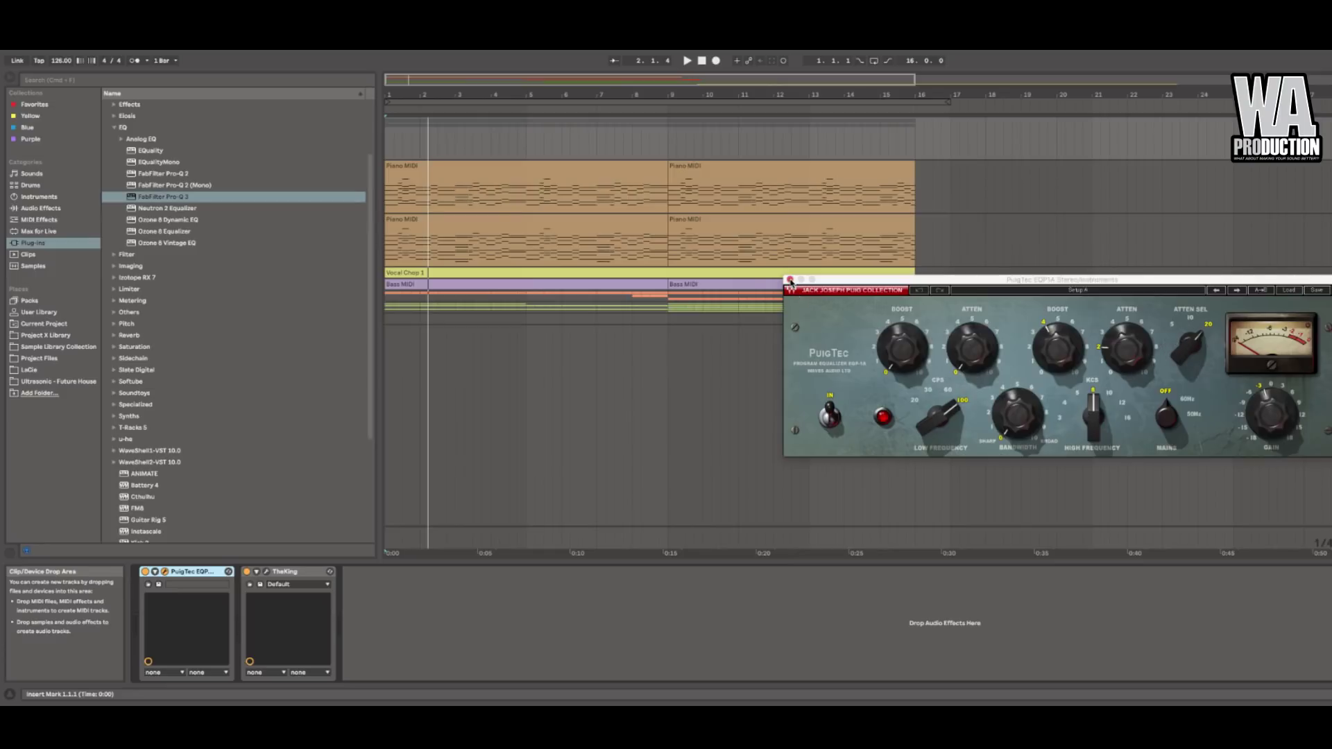
click(790, 280)
click(265, 571)
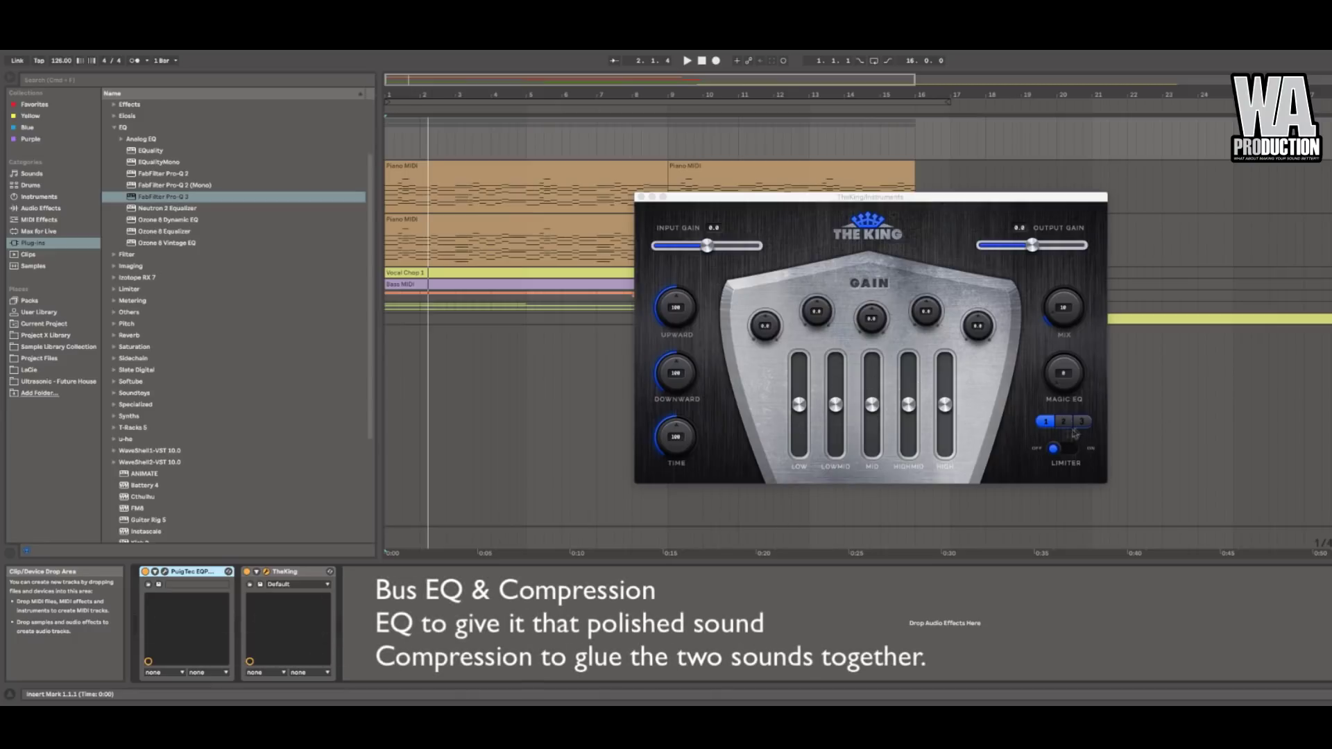
key(super+alt+p)
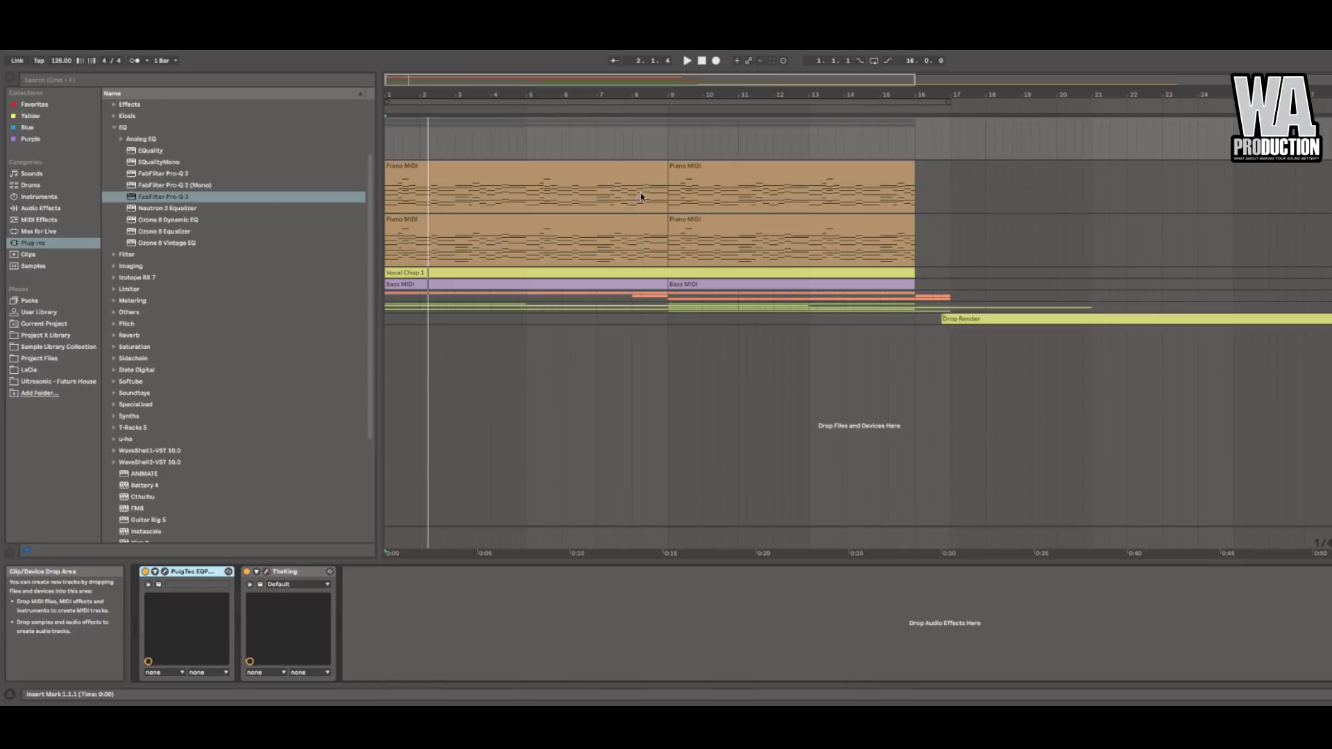
Unfold the Vocal Chop 1 track, audition its waveform section and fold the track again
click(1327, 136)
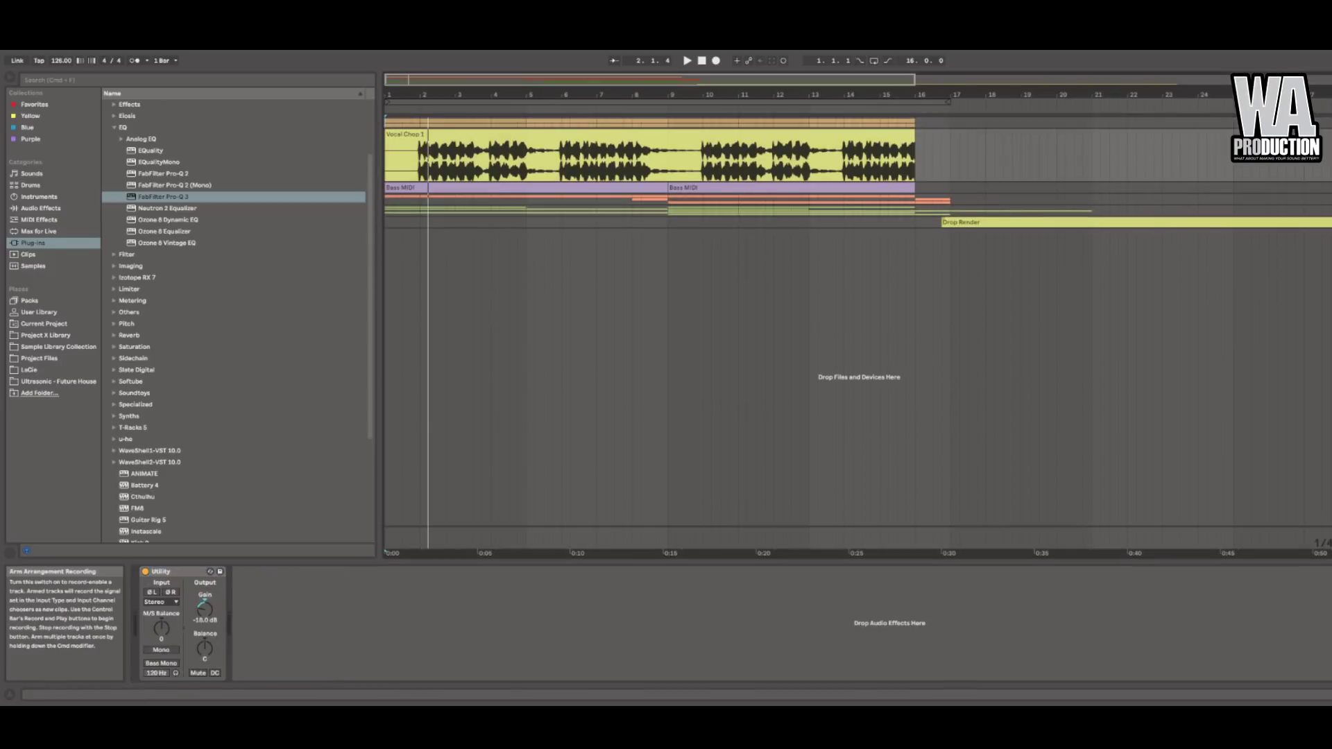
key(space)
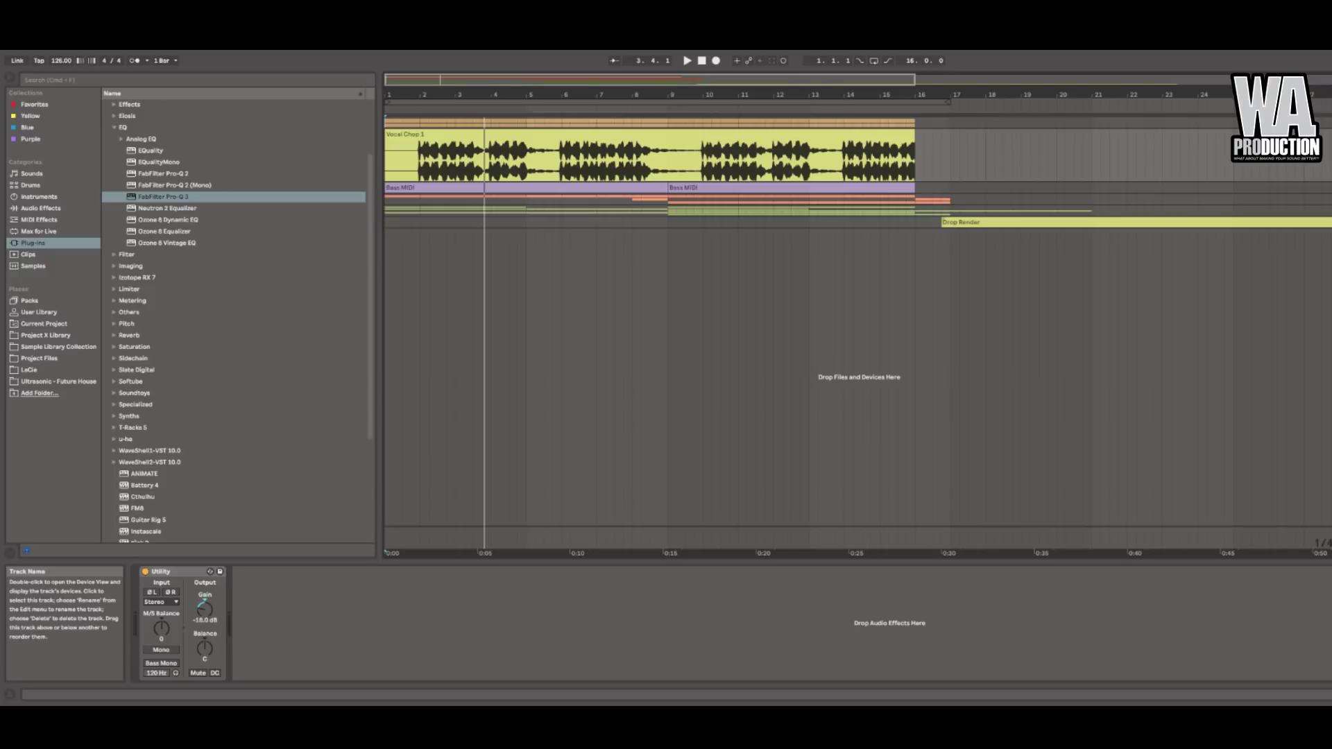
key(alt+u)
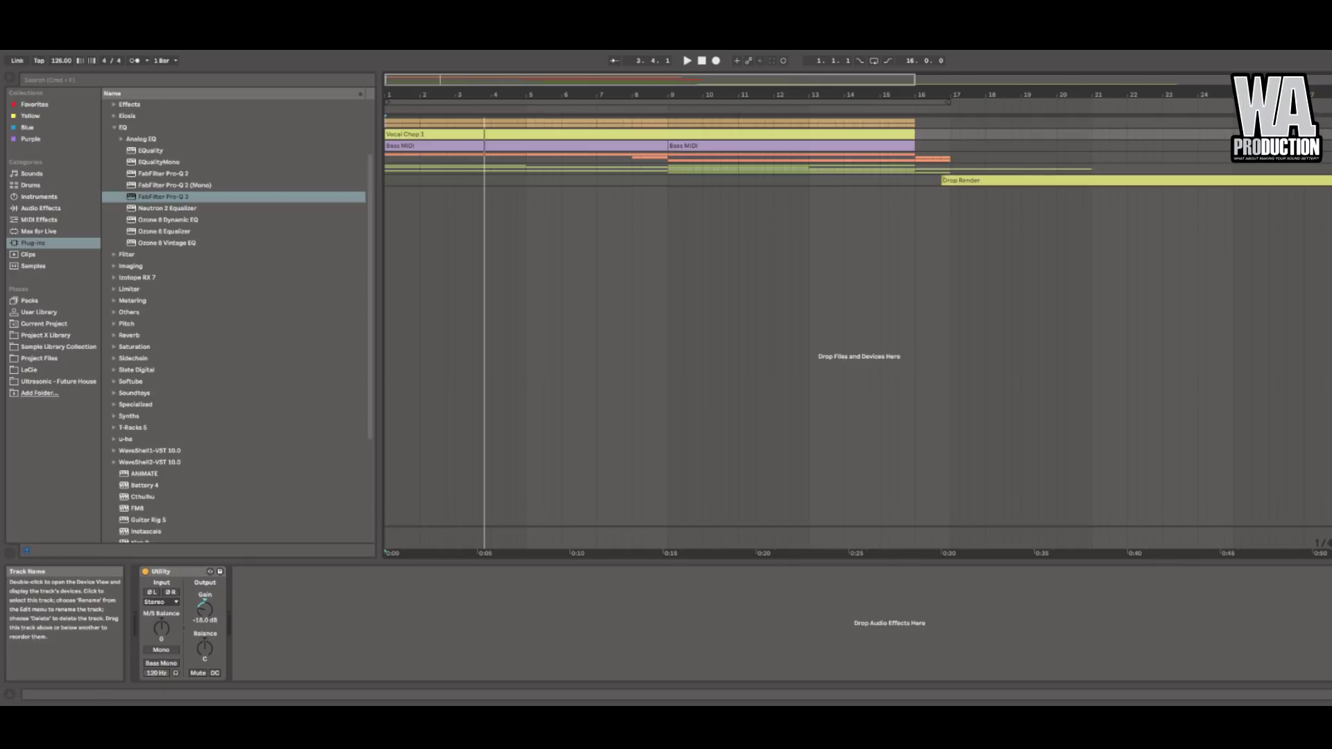
Unfold the Bass MIDI track, view its Serum patch and audition the bass line
click(1328, 146)
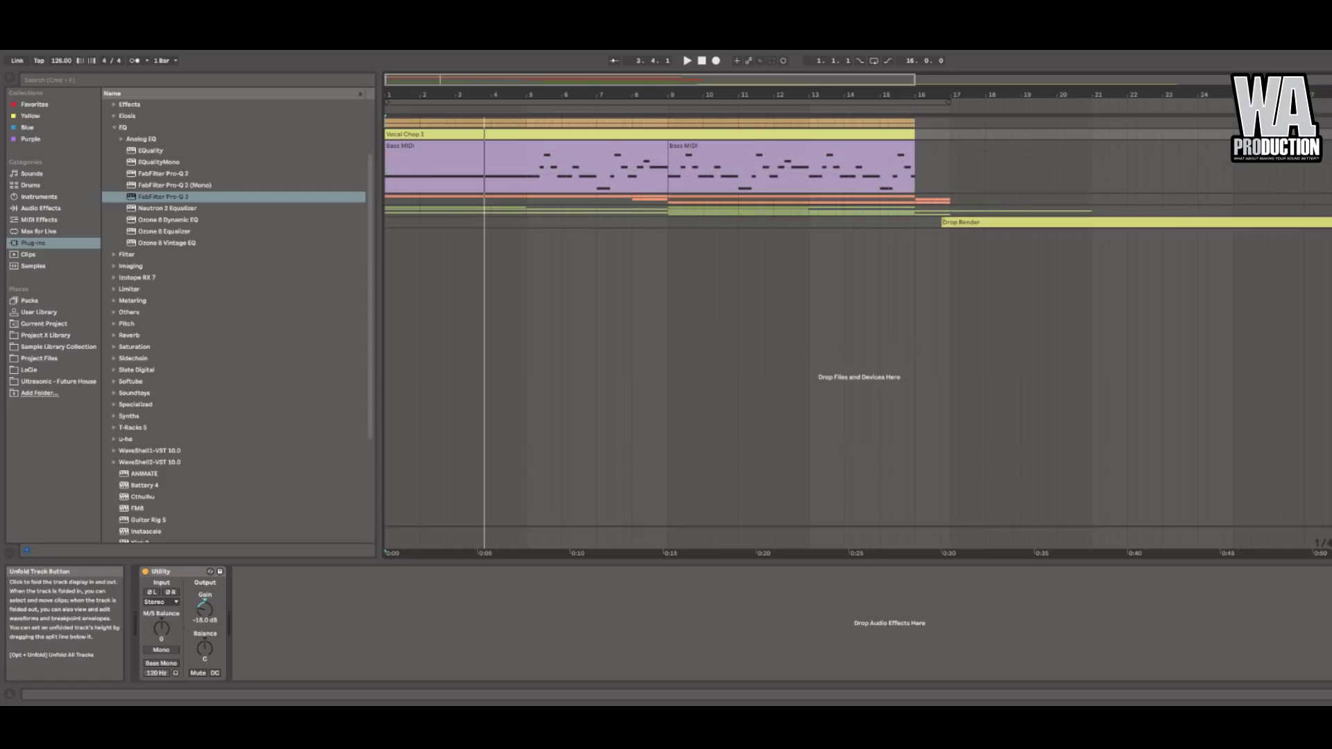
click(1326, 147)
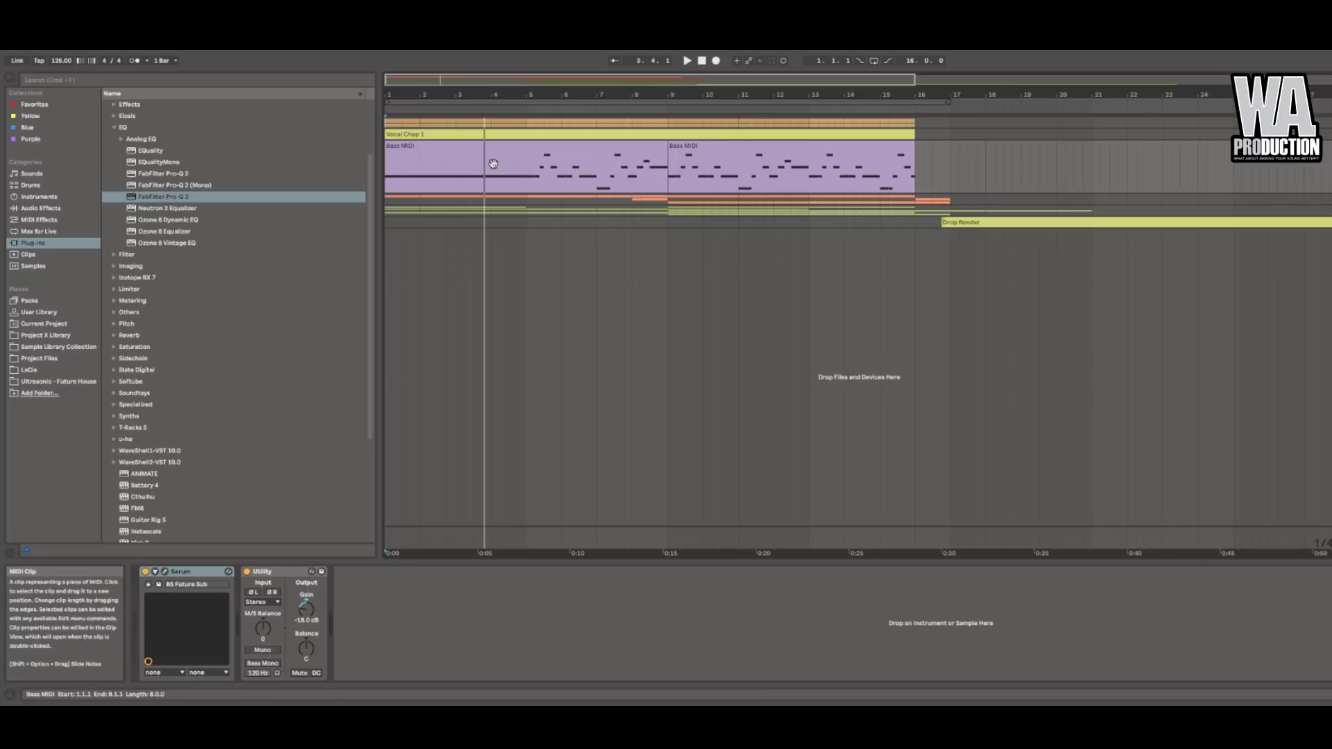
click(164, 571)
key(super+alt+p)
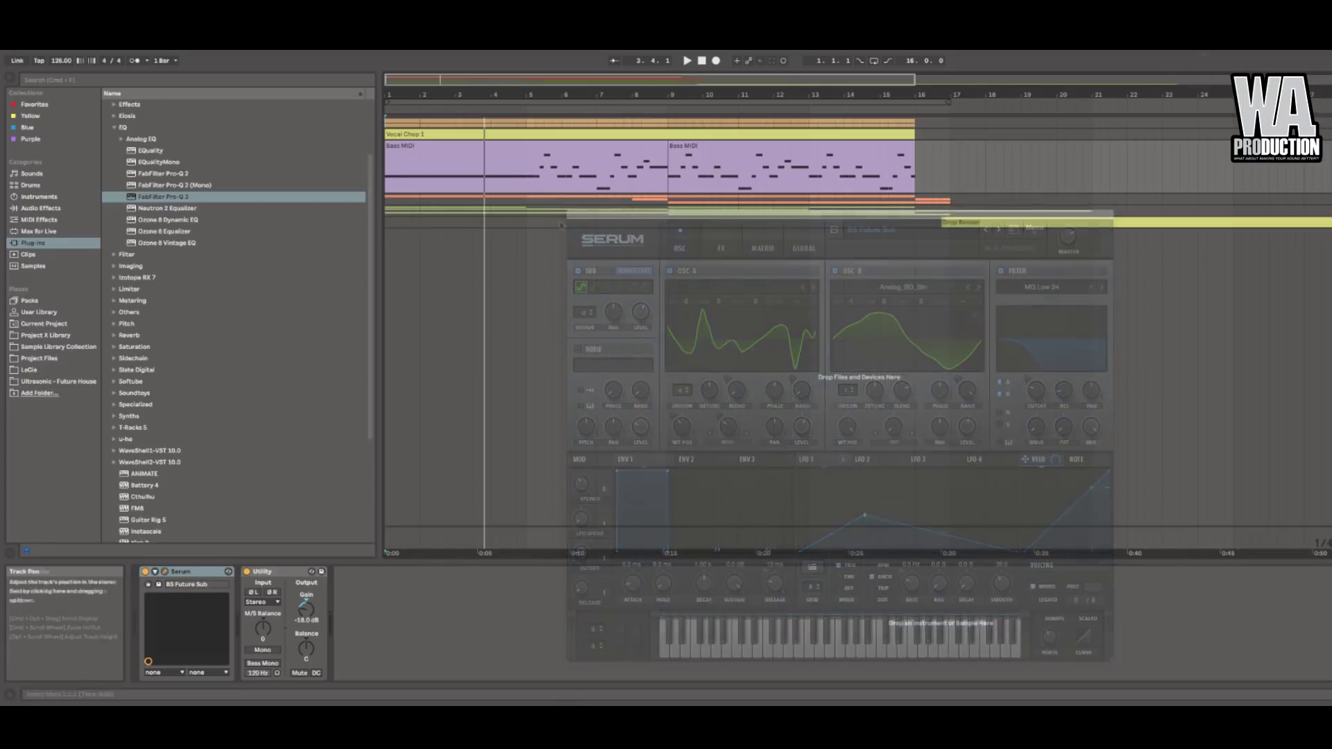
key(space)
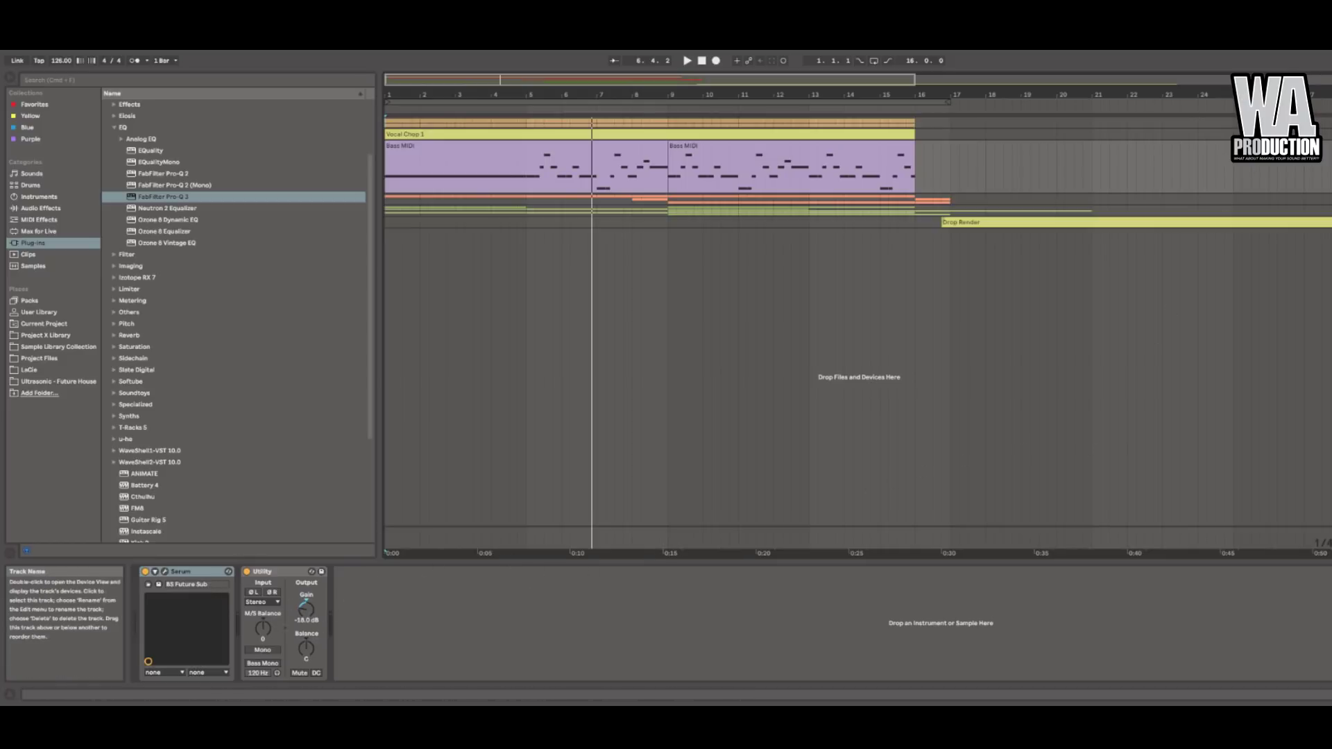
Unfold the drum group and audition it from the start and from bar 8
click(1263, 214)
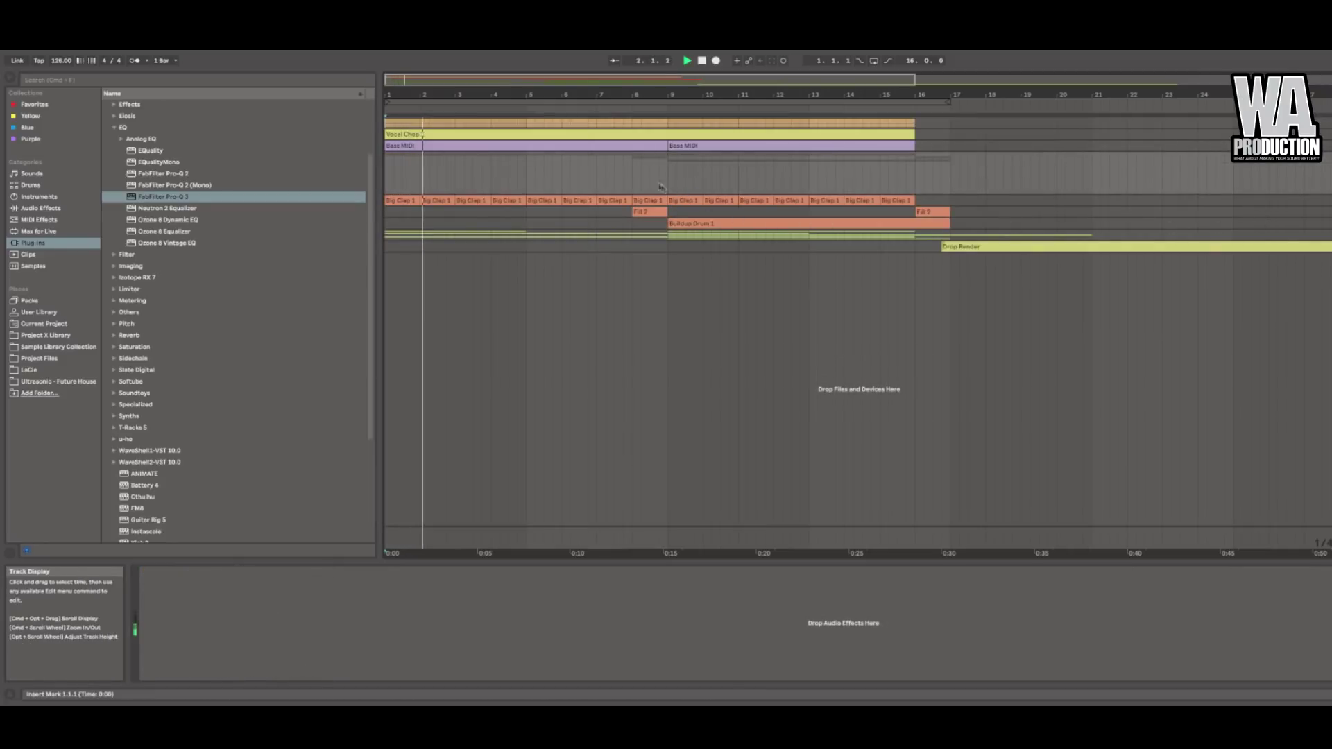
click(628, 177)
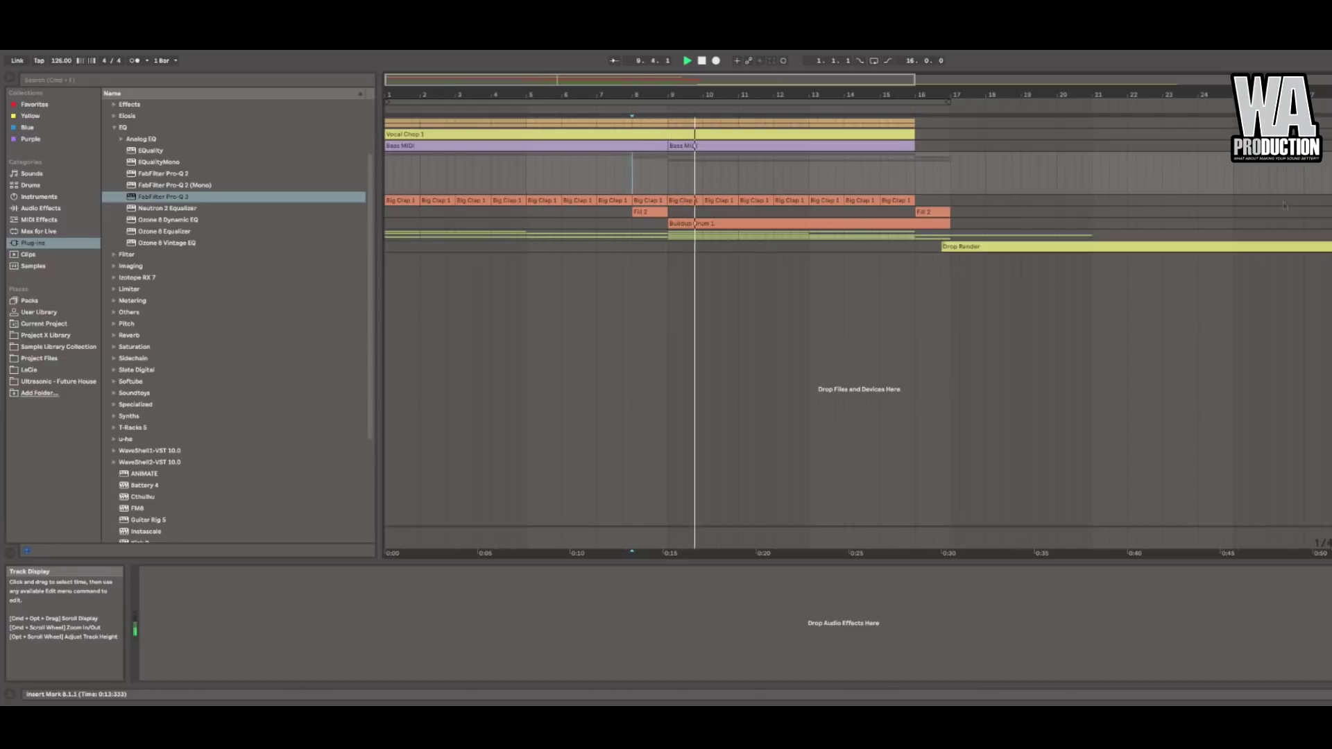
key(space)
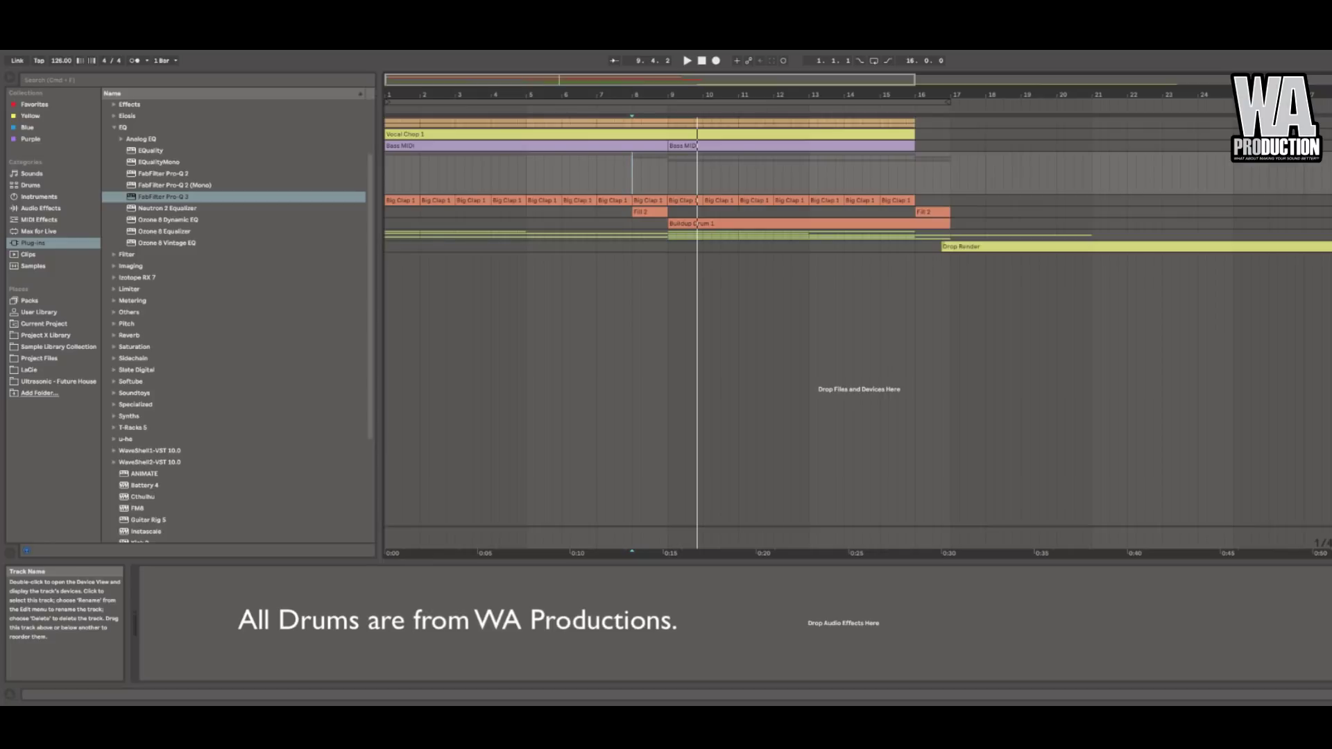
Check the waveforms of the clap, fill and buildup drum tracks one by one, and fold the drum group
click(1328, 201)
click(1329, 200)
click(1329, 212)
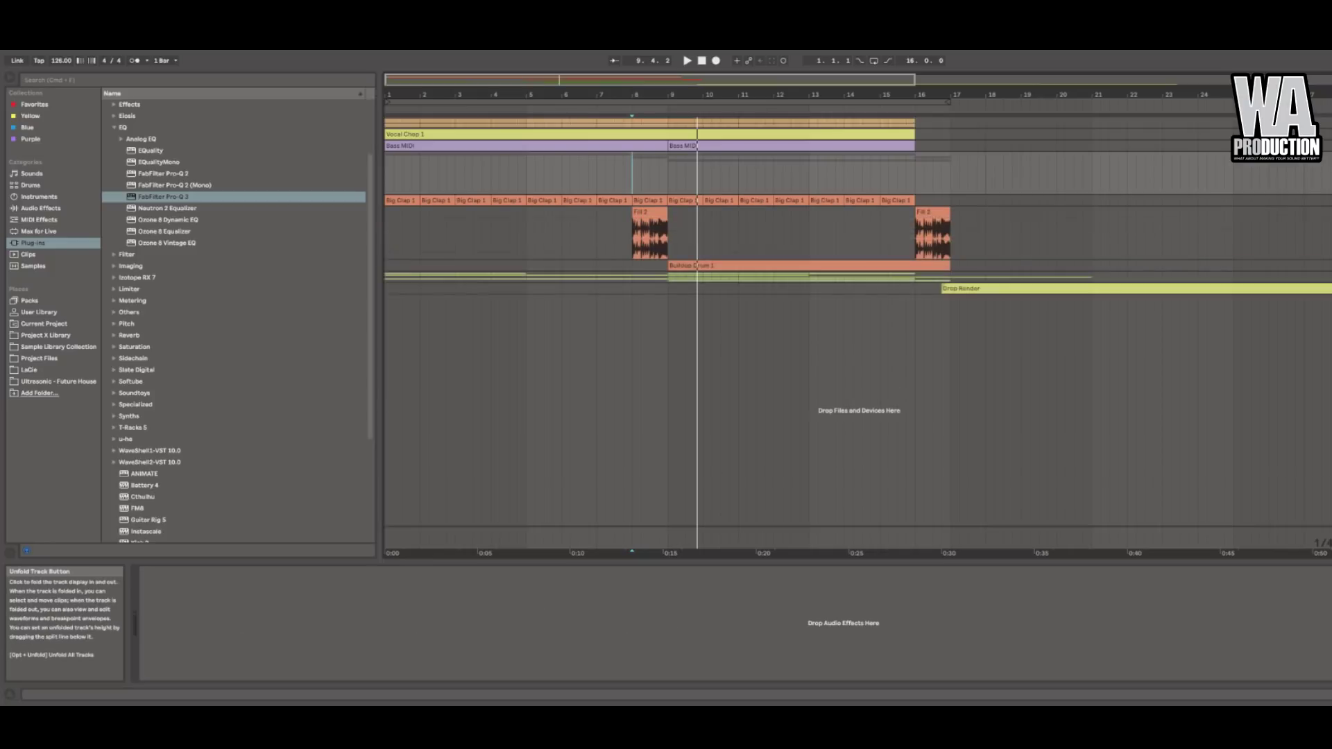
click(1328, 211)
click(1328, 223)
click(1328, 224)
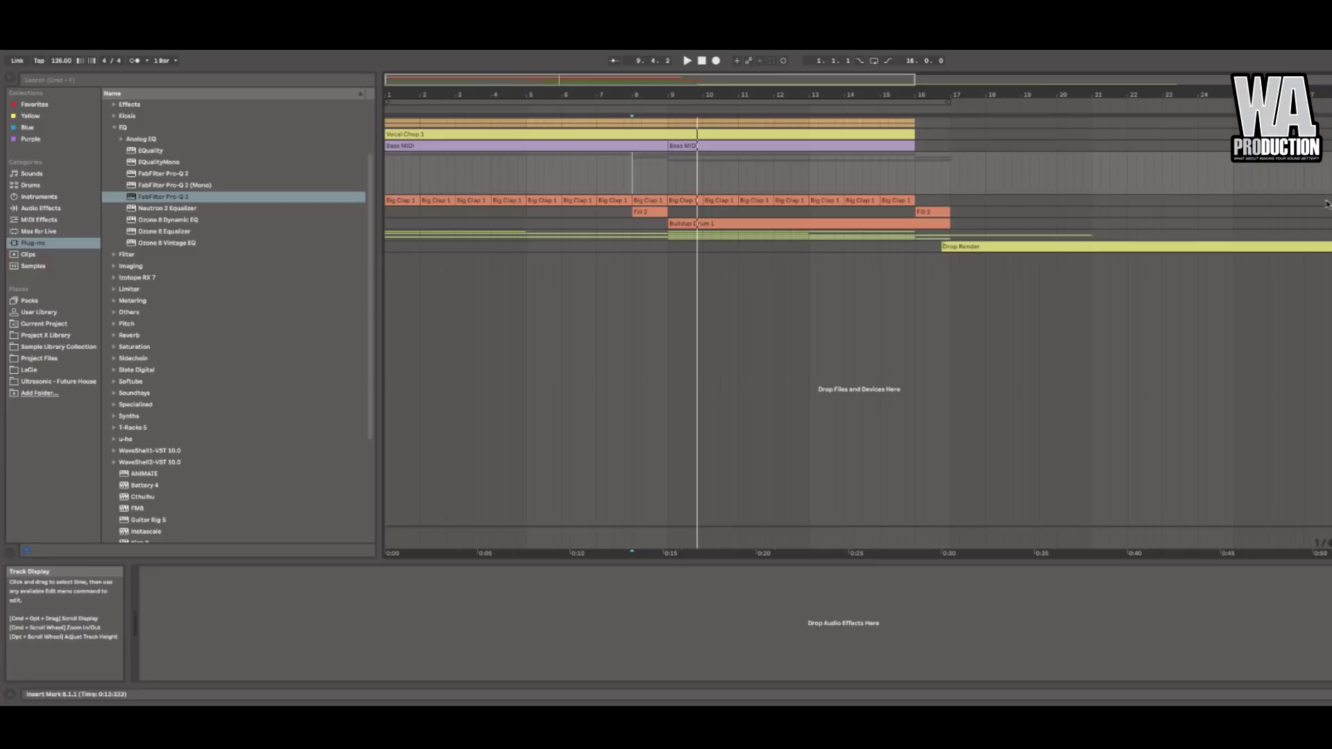
key(alt+u)
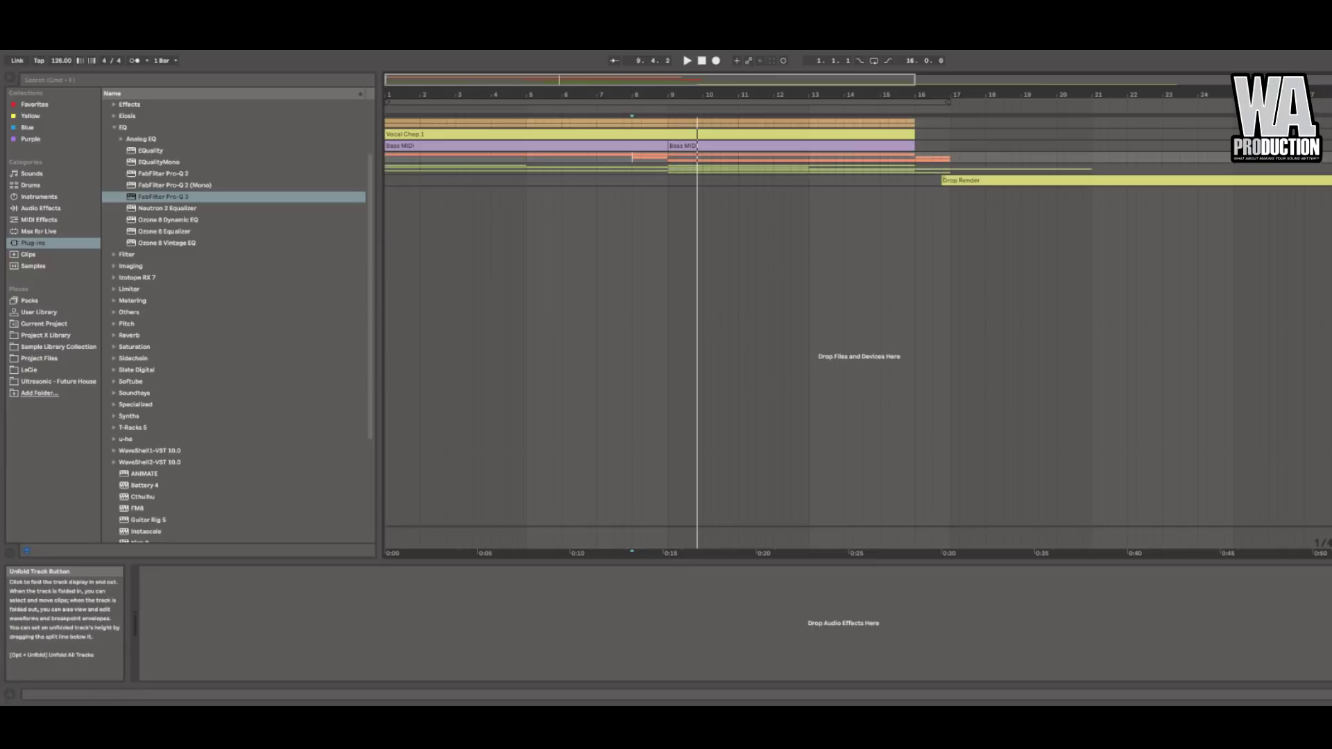
Unfold the FX group and audition it from the start and from bar 9
key(alt+u)
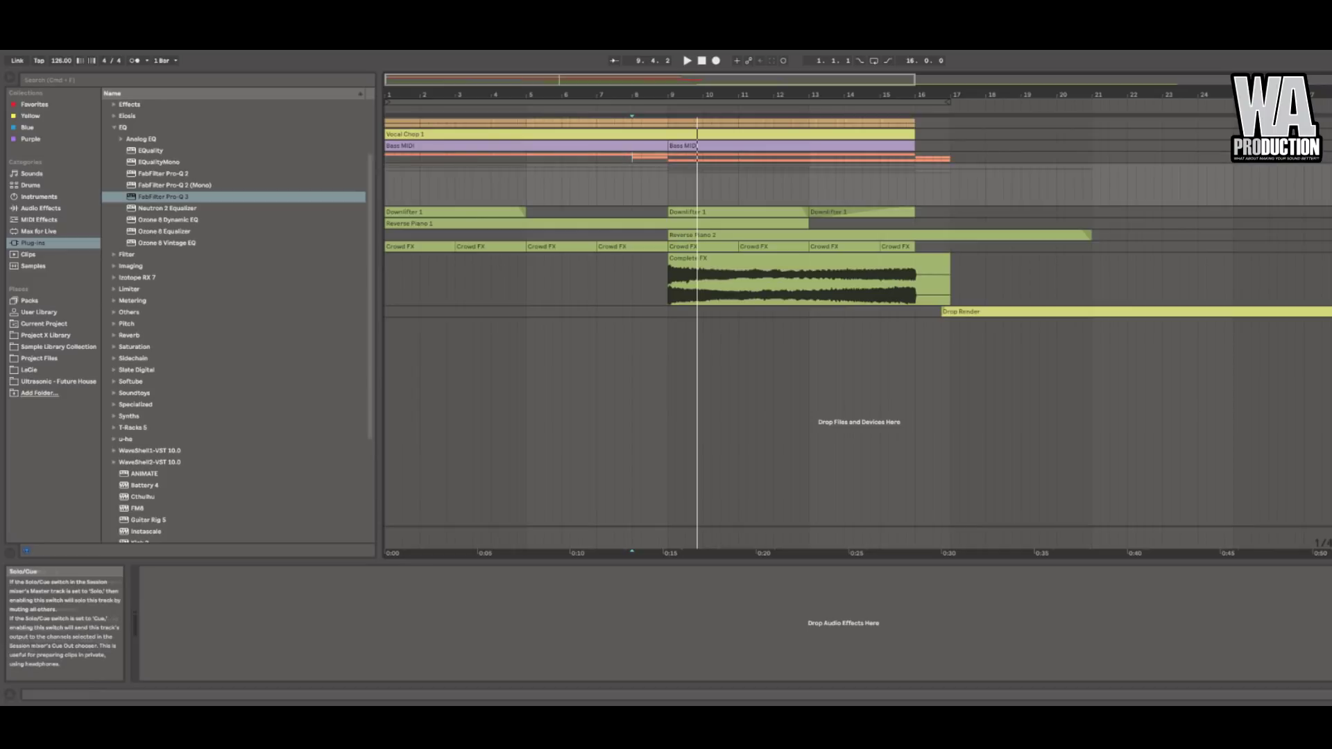
click(705, 62)
key(space)
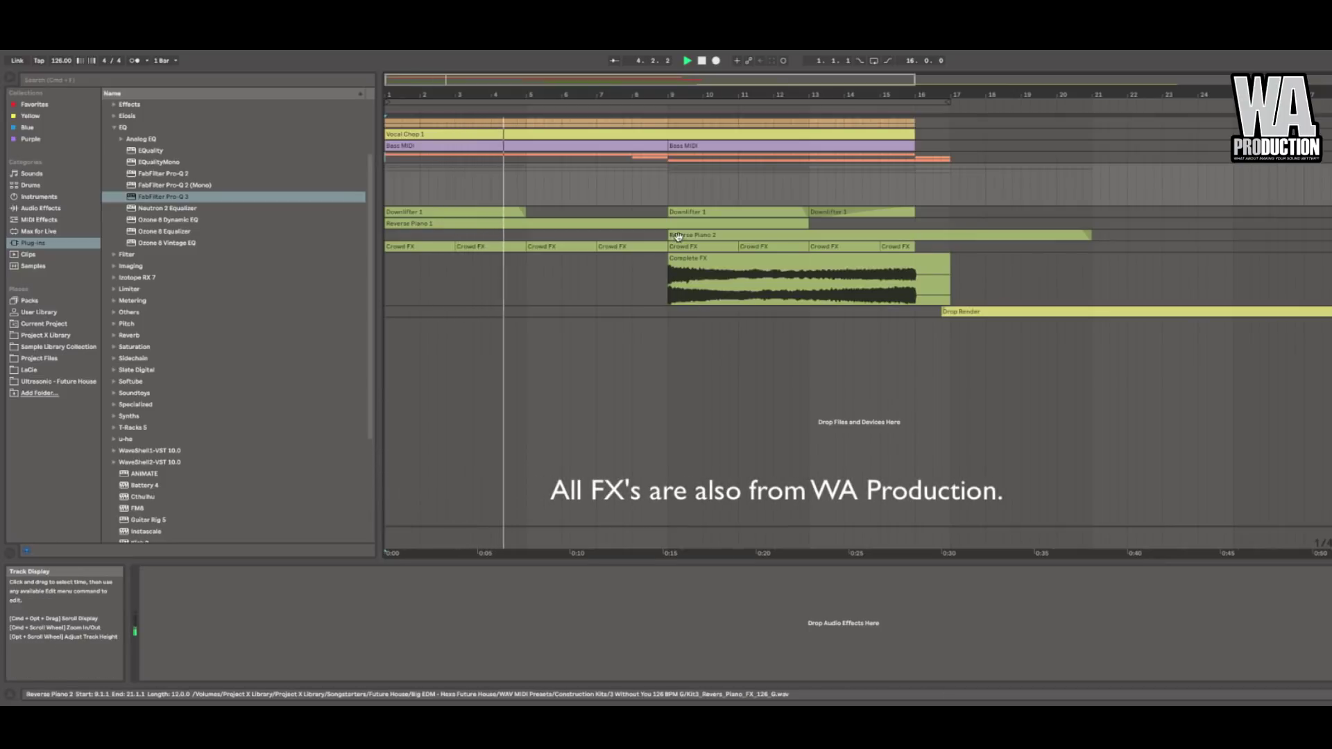
click(668, 193)
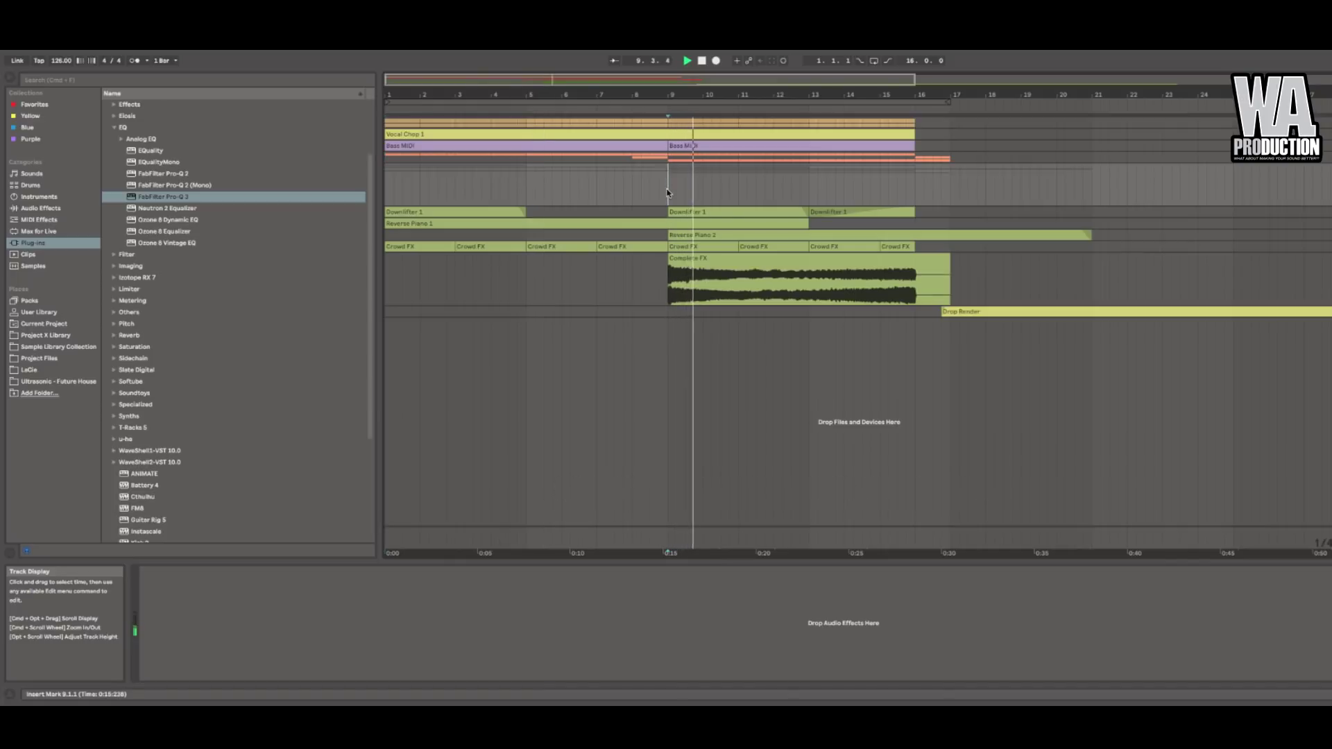
Unfold the Reverse Piano 1 track and select the range from 4.3.1 to 5.1.1 in the upper piano clip
key(super+alt+u)
key(super+alt+u)
key(Right)
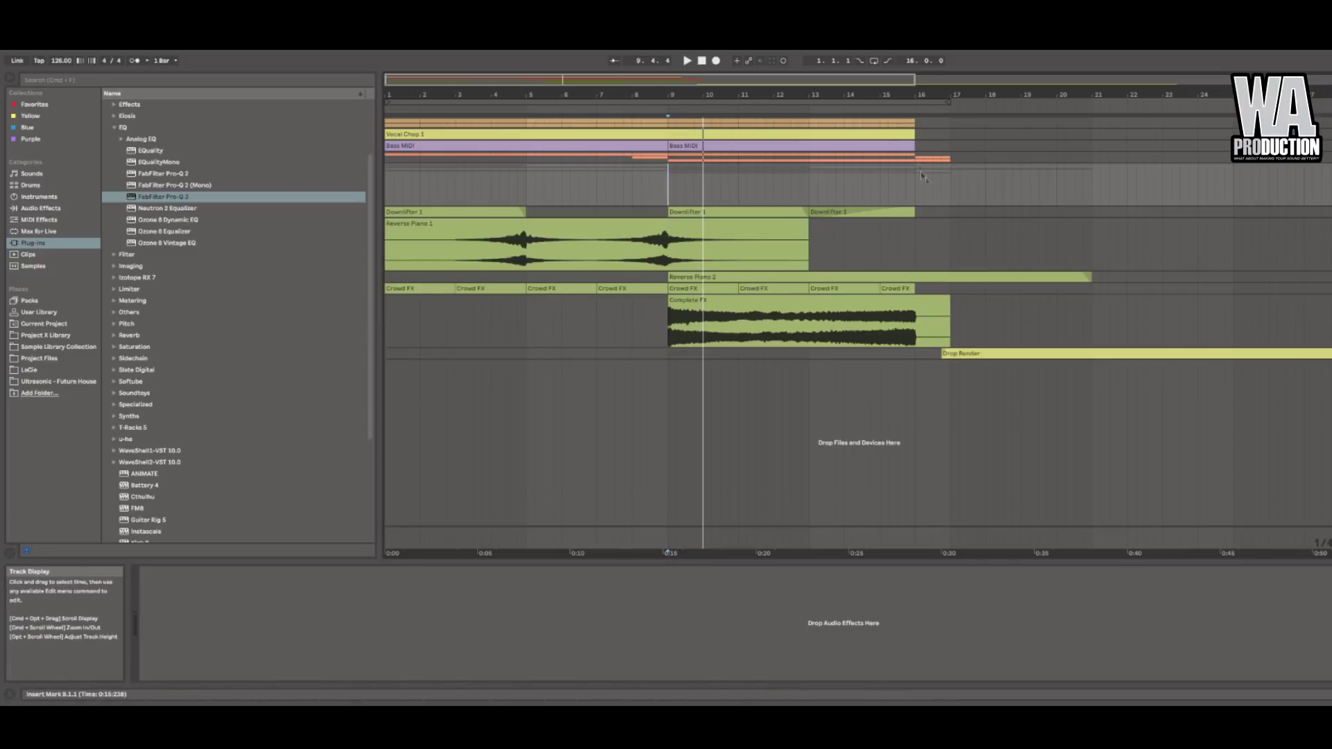
key(Right)
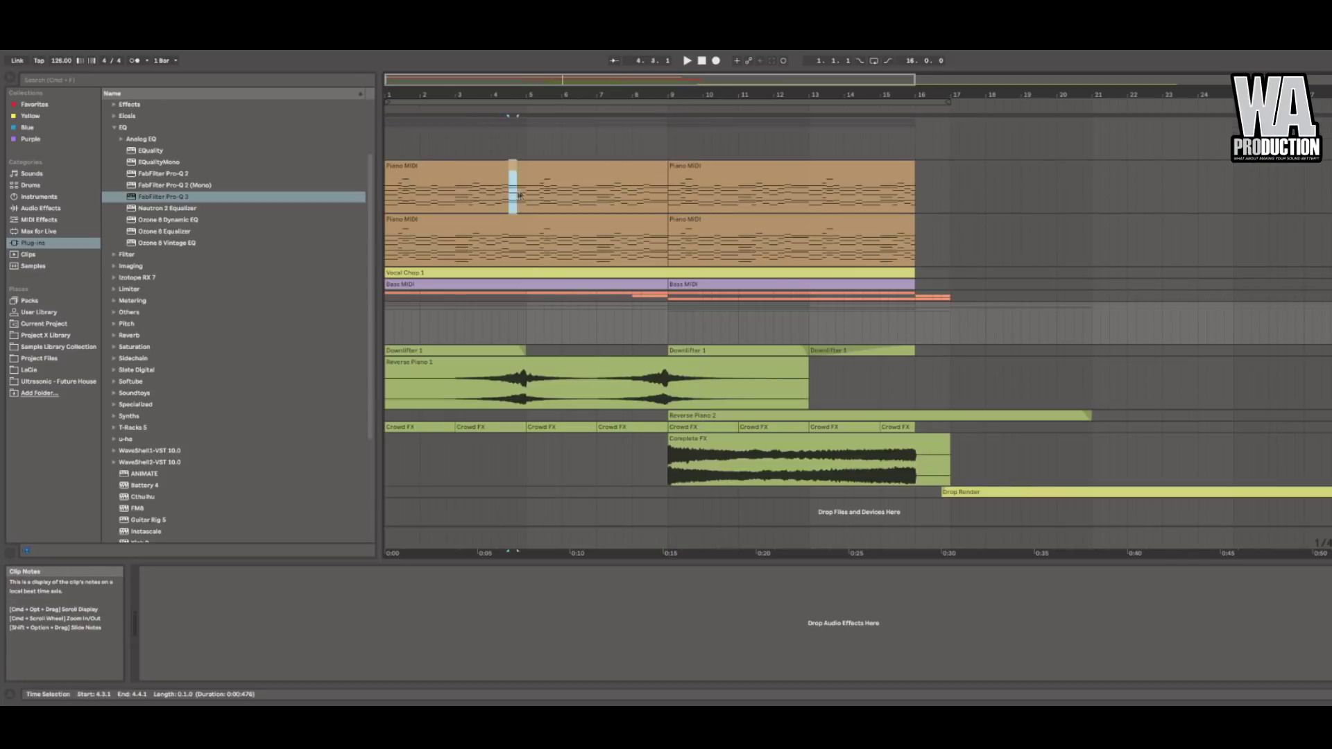
drag(515, 196, 526, 197)
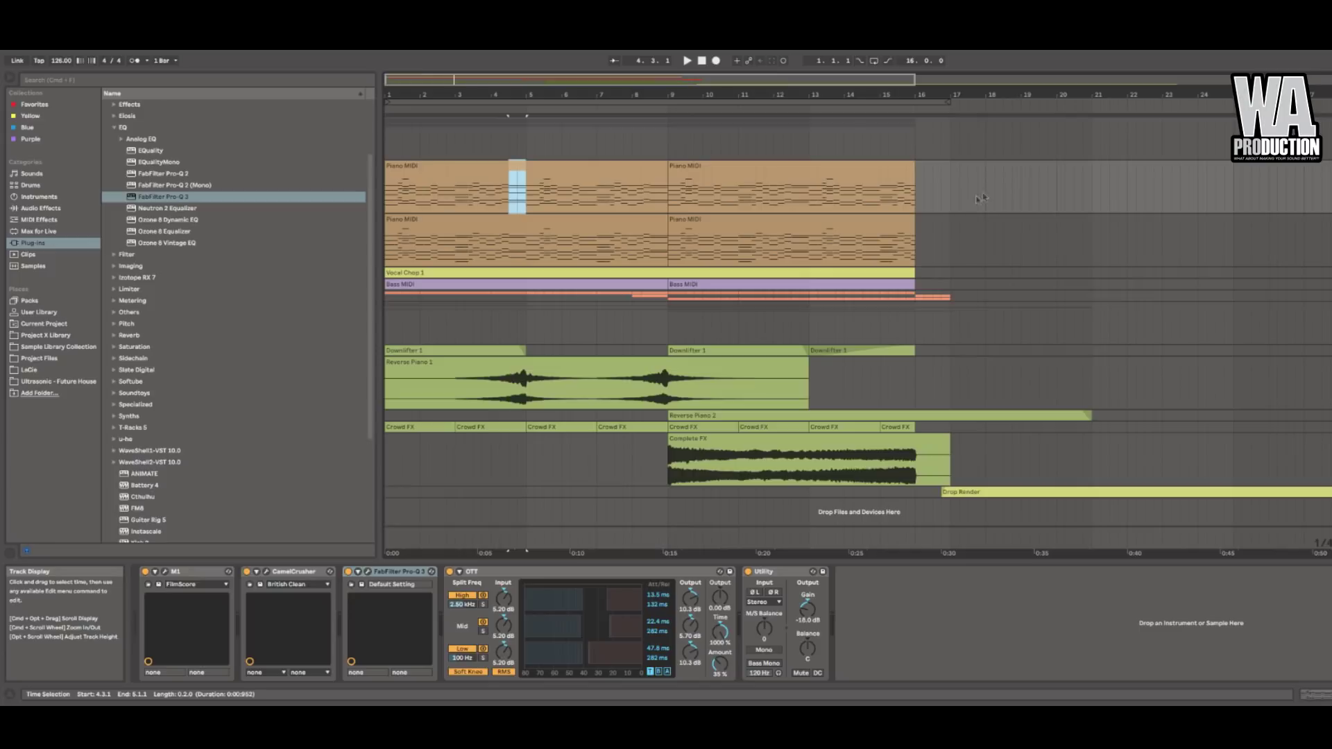
Fold the piano group and the Reverse Piano 1 track, and unfold the Crowd FX track to view its waveforms
scroll(857, 416, down, 5)
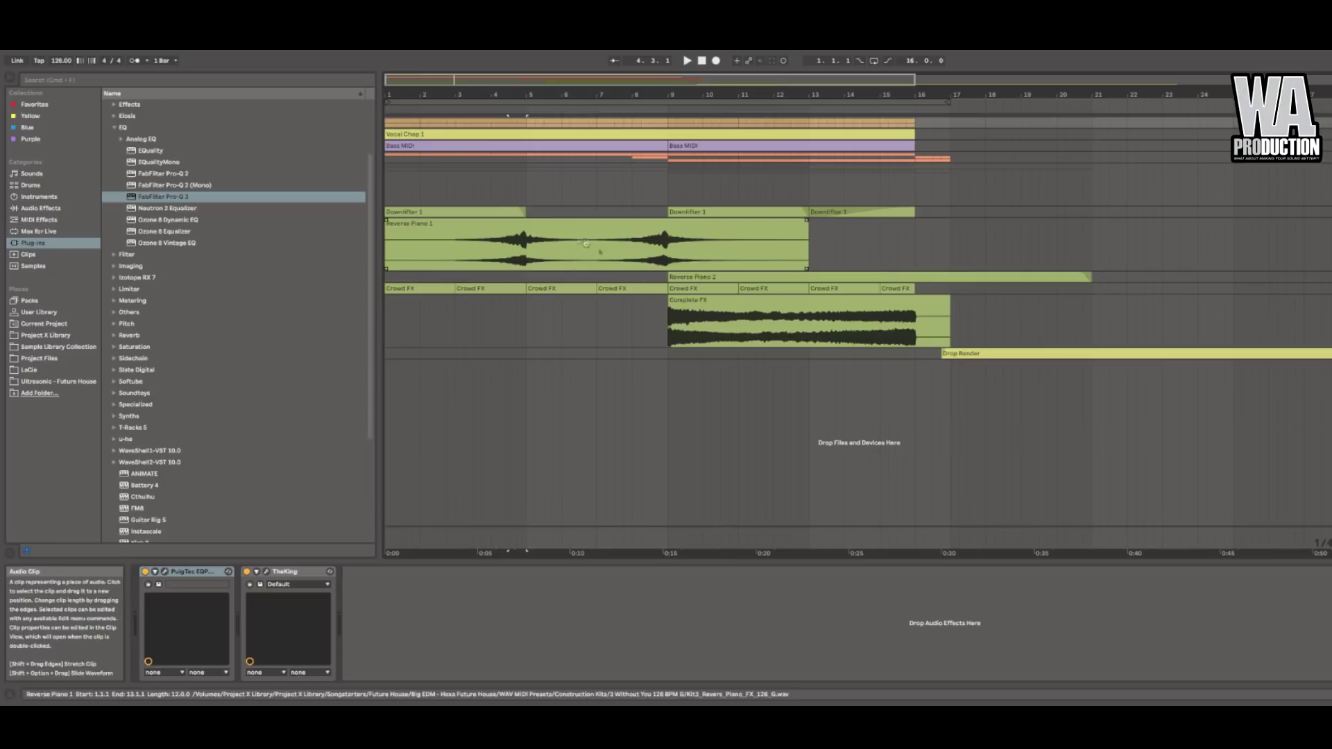
click(1329, 223)
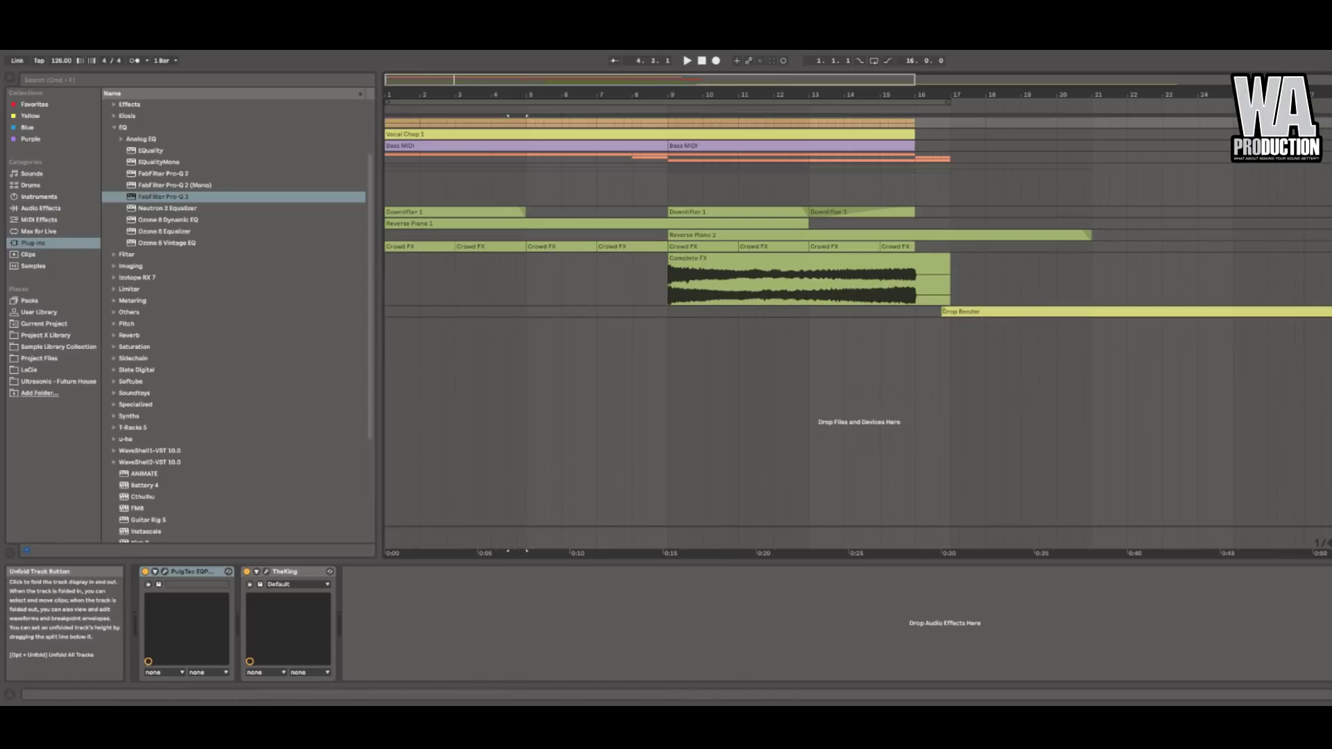
click(1329, 247)
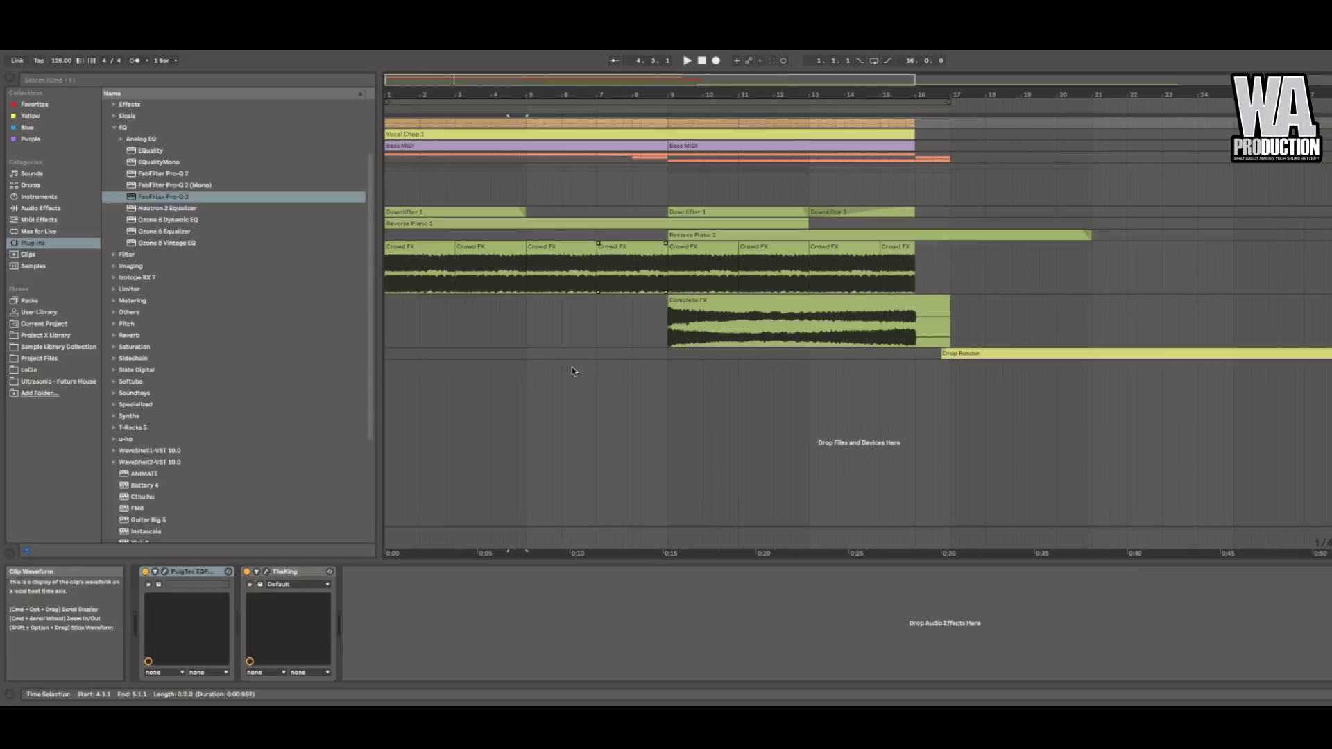
click(585, 256)
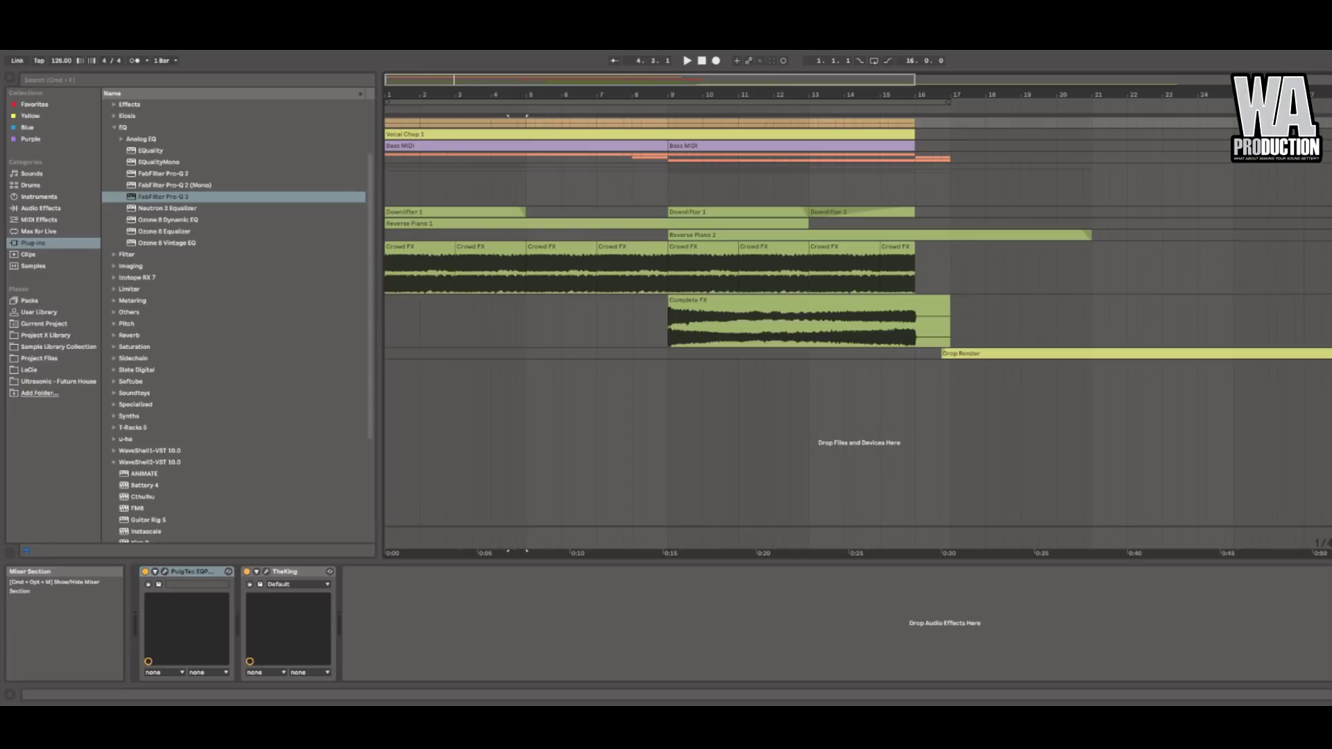
Select the Crowd FX track and audition the arrangement around it in several short passes up to bar 8
click(1327, 247)
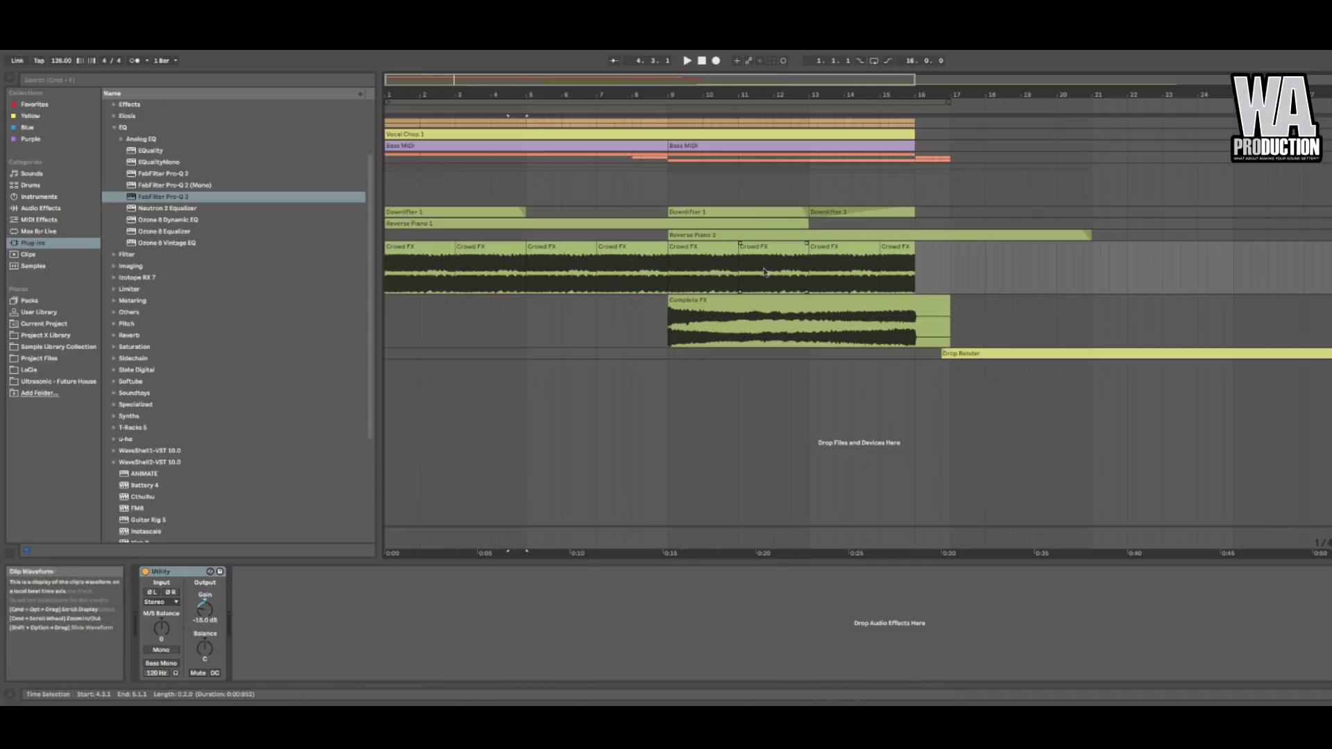
key(space)
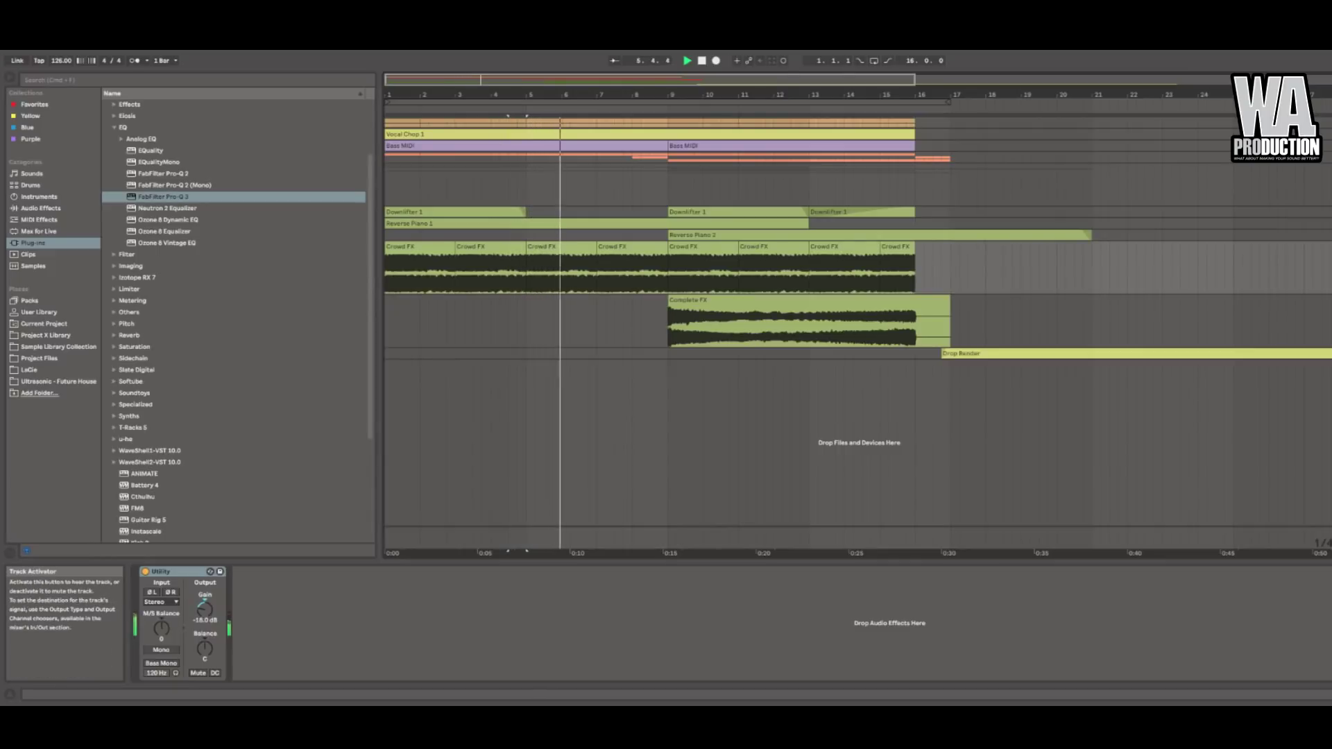
key(space)
key(space)
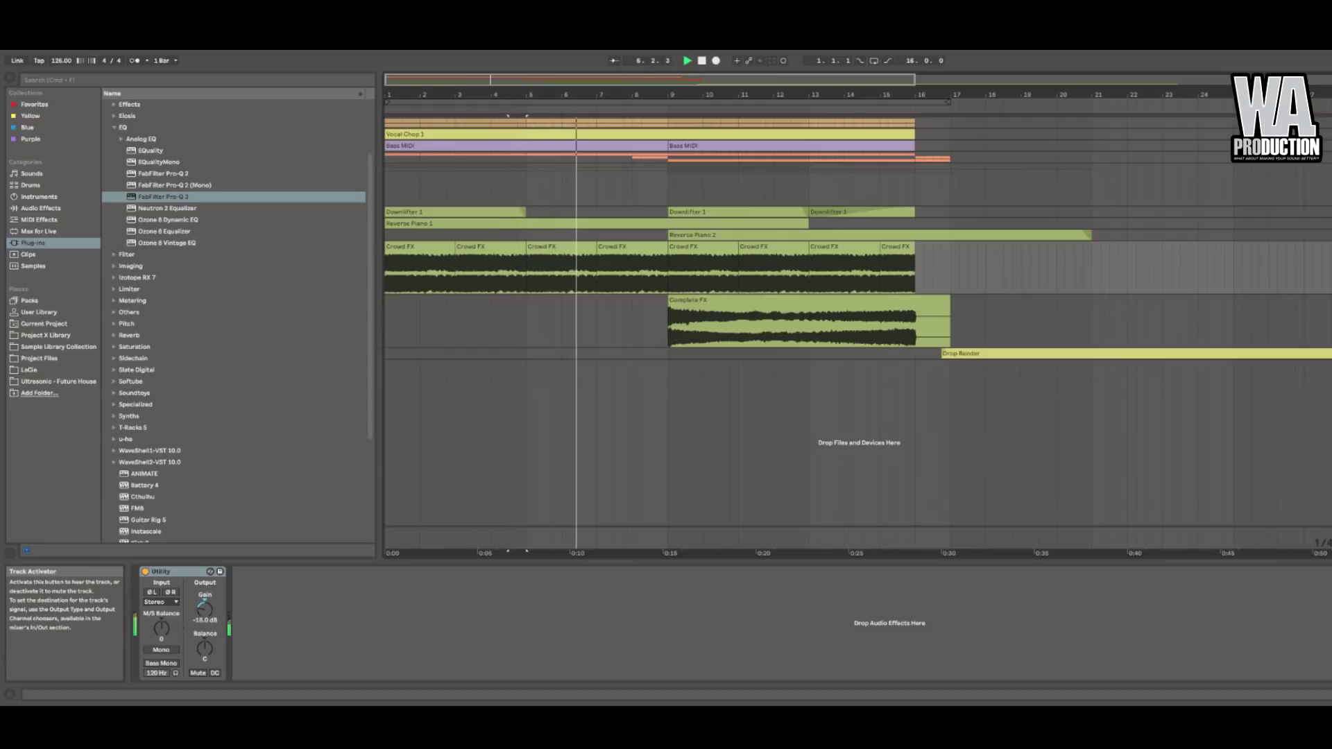
key(space)
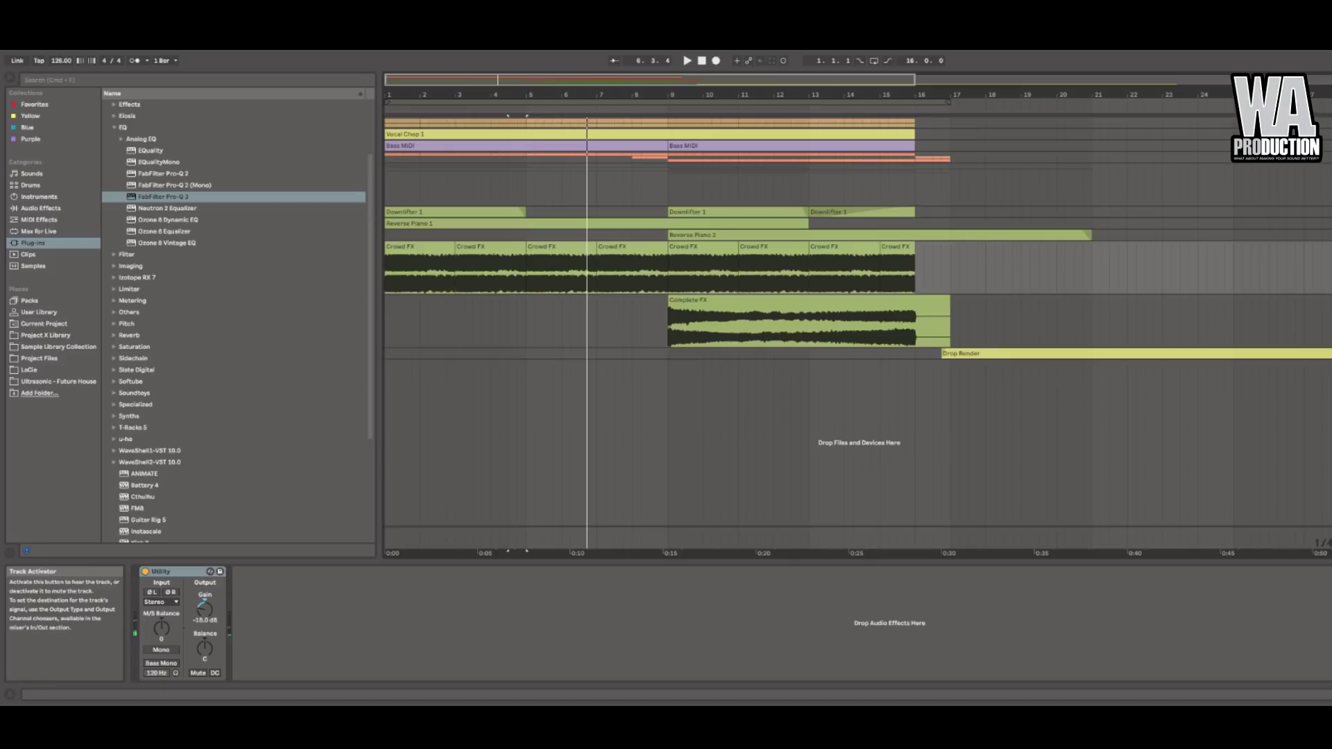
key(space)
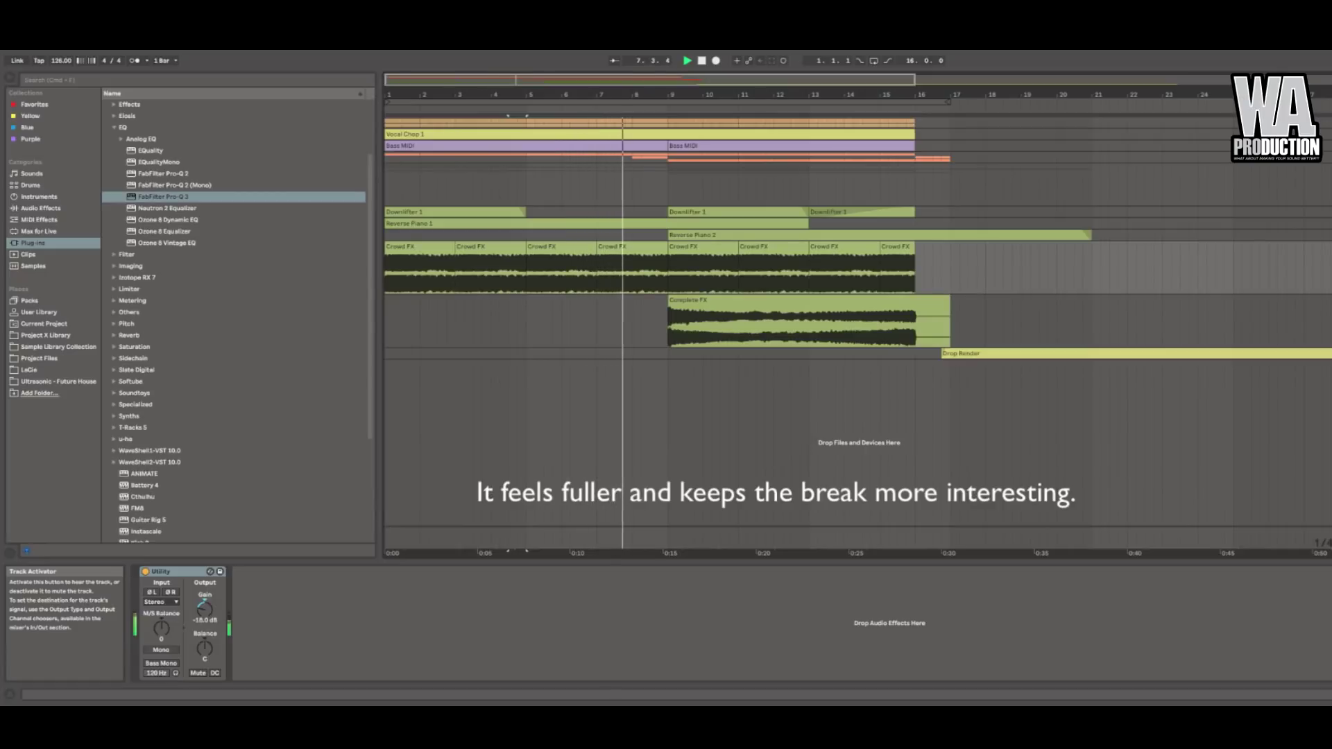
key(space)
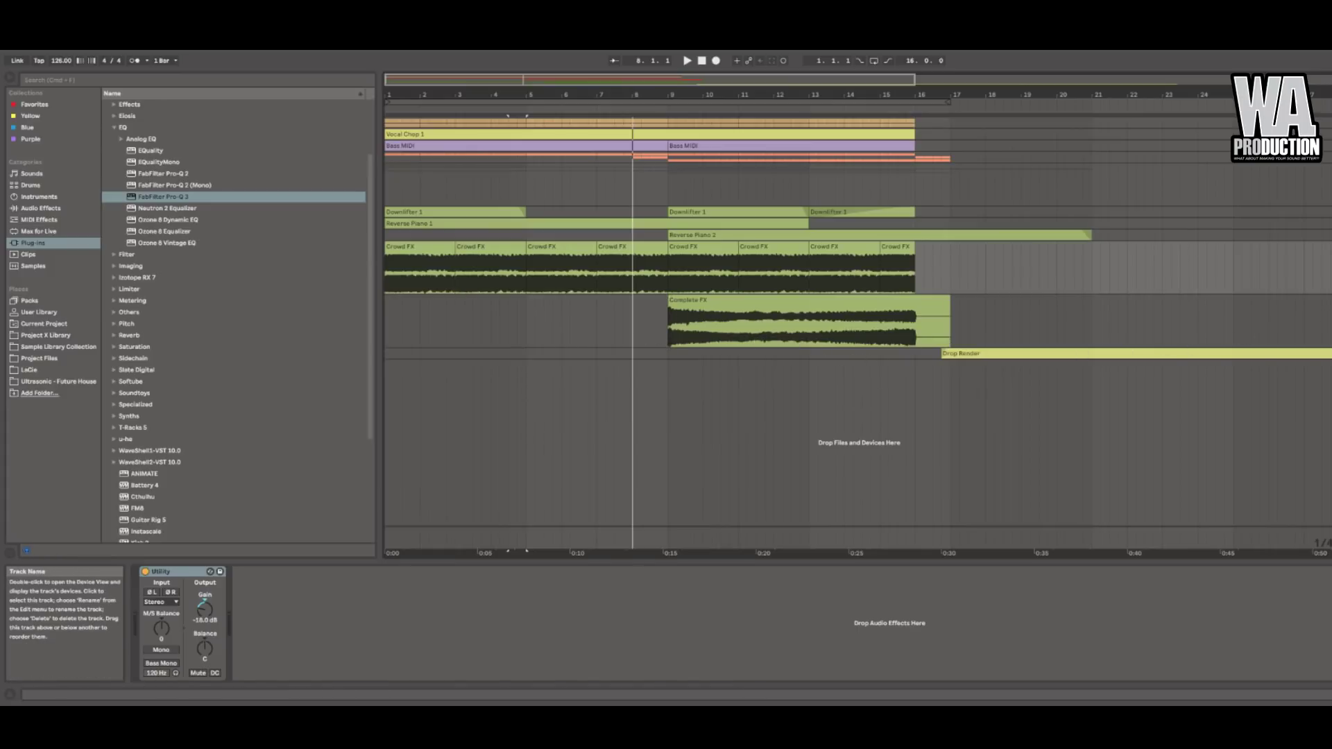
Fold the Crowd FX, Complete FX and Drop Render tracks, and collapse the FX group
click(1331, 246)
click(1331, 258)
click(1331, 269)
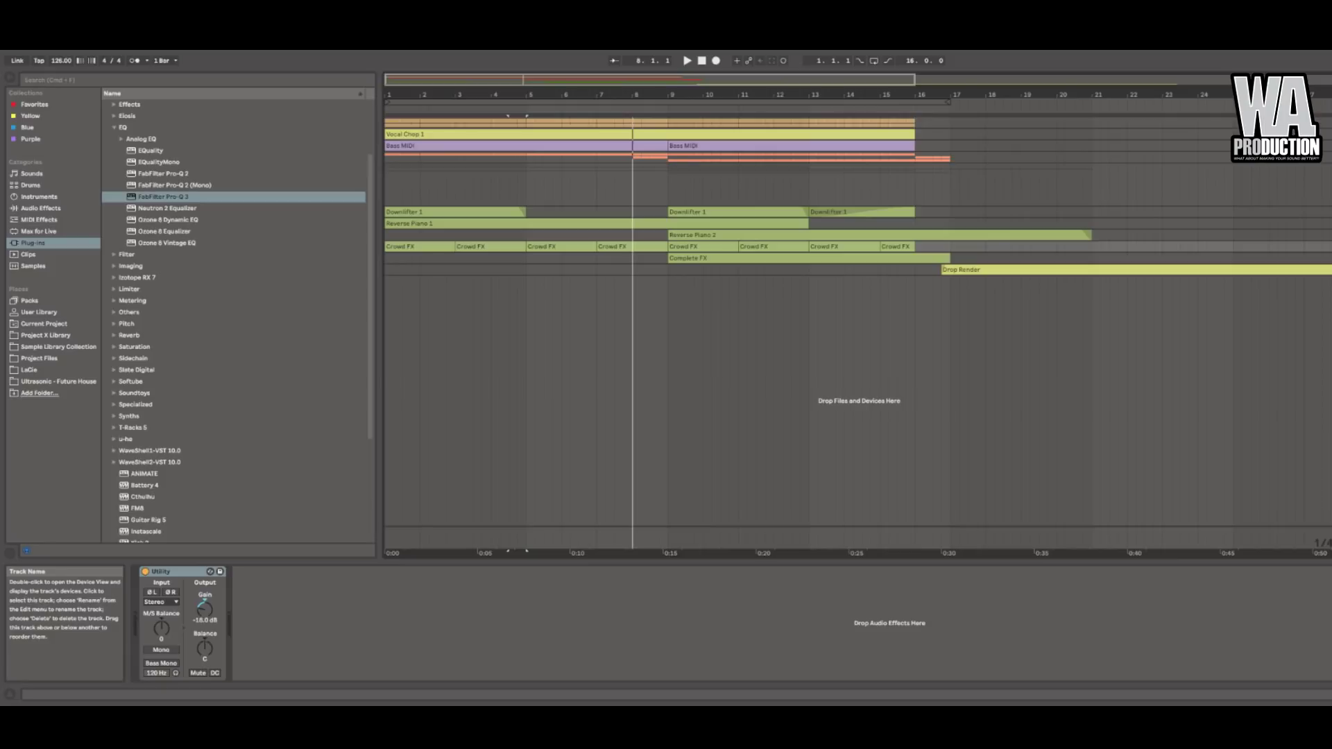
click(1331, 167)
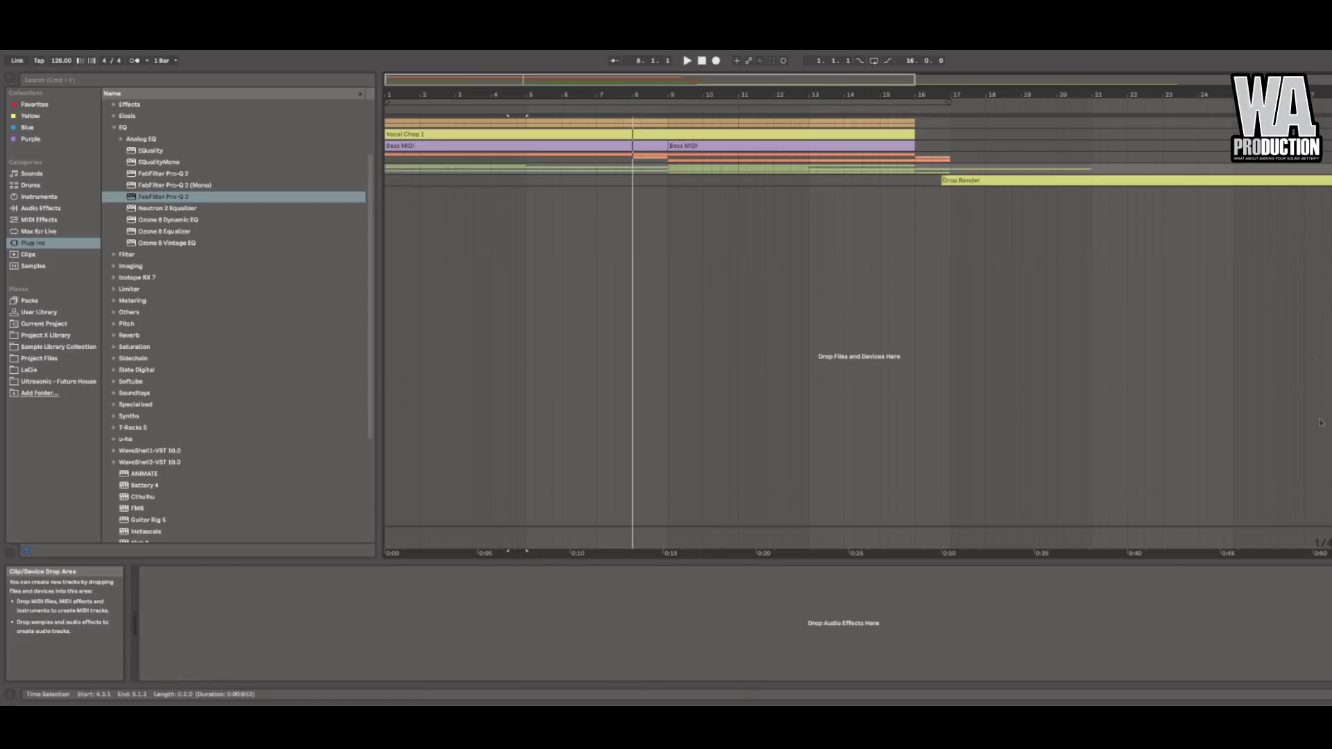
Unfold the piano group and open the notes of the first Piano MIDI clip on the upper piano track
click(1326, 126)
click(562, 194)
click(581, 199)
double_click(558, 185)
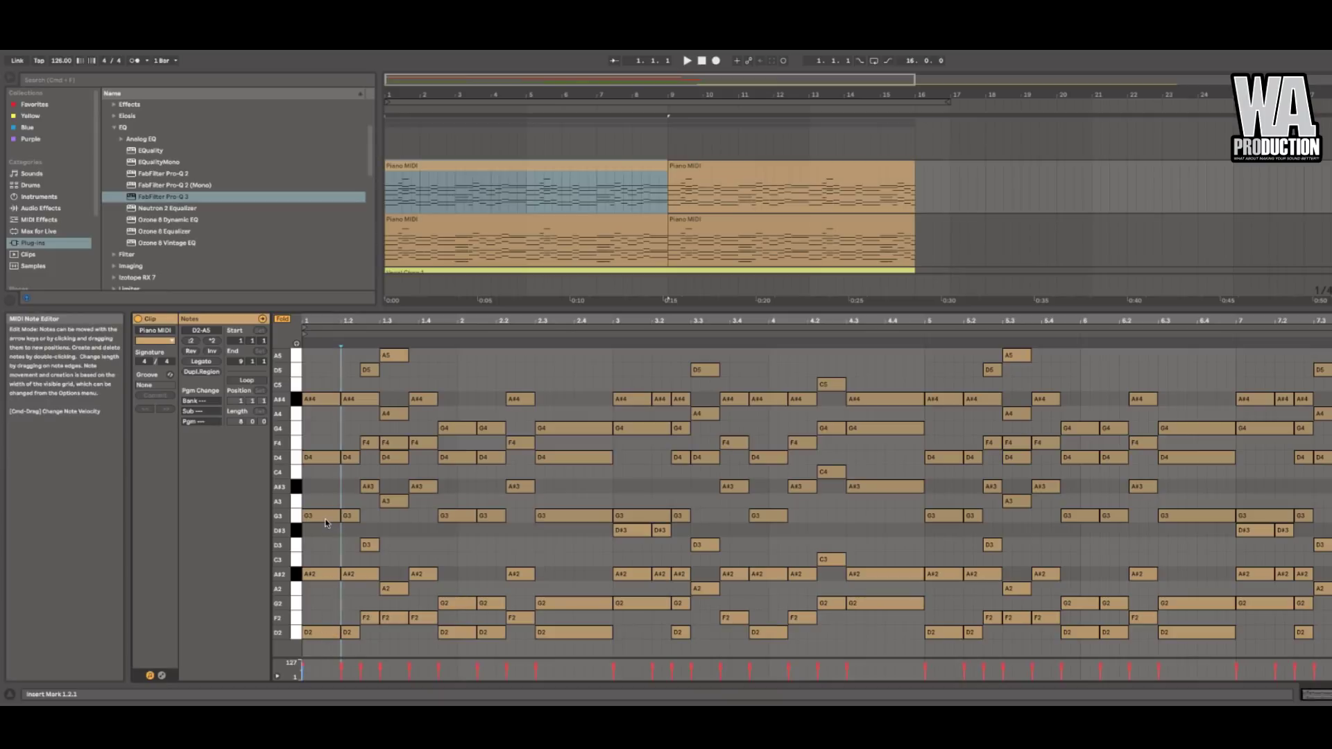
Compare the notes of the upper and lower tracks' first Piano MIDI clips, examining their lowest notes and octave layering
click(425, 219)
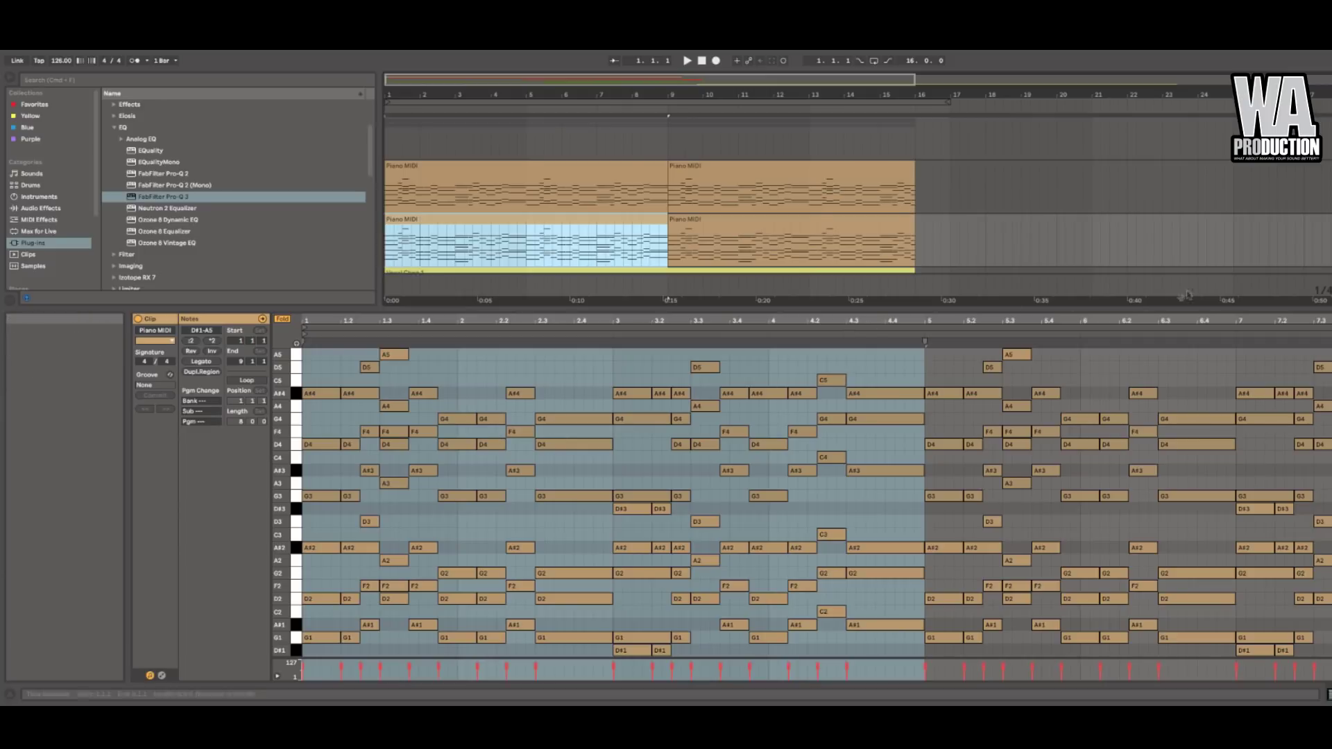
click(481, 187)
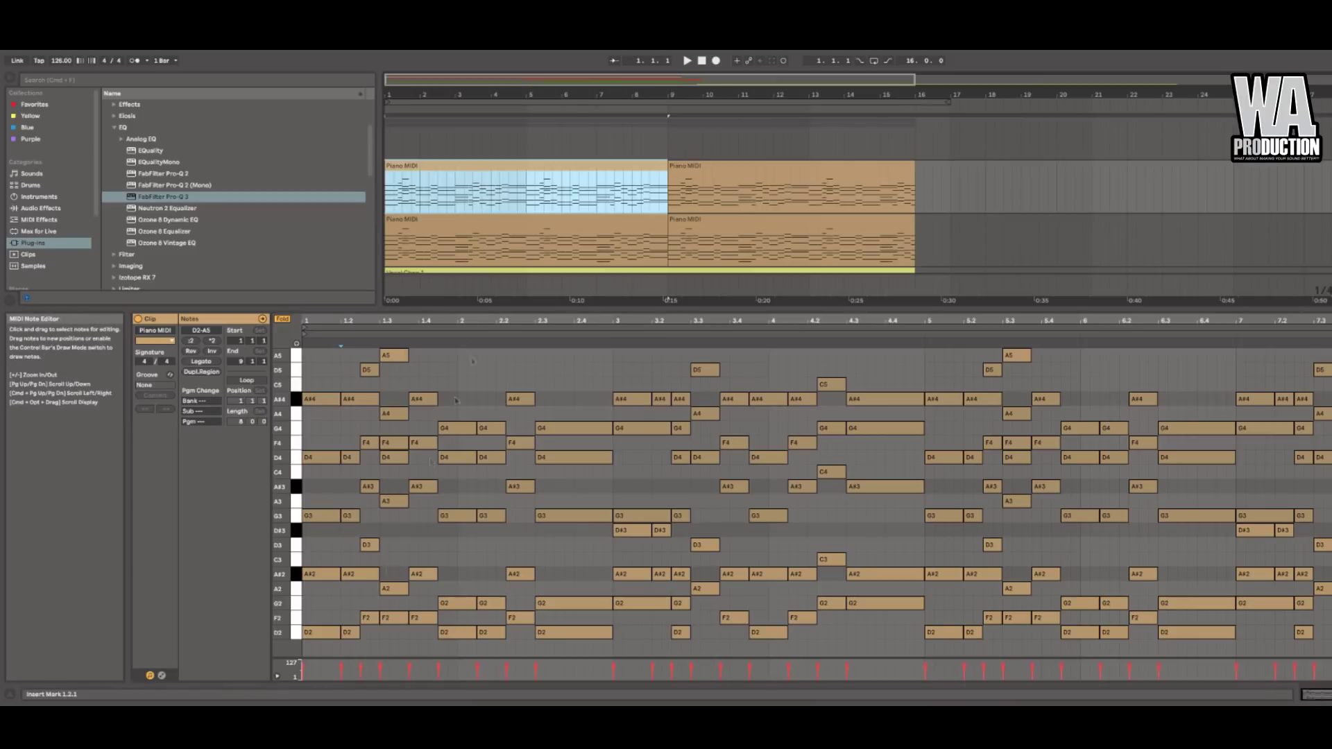
click(481, 231)
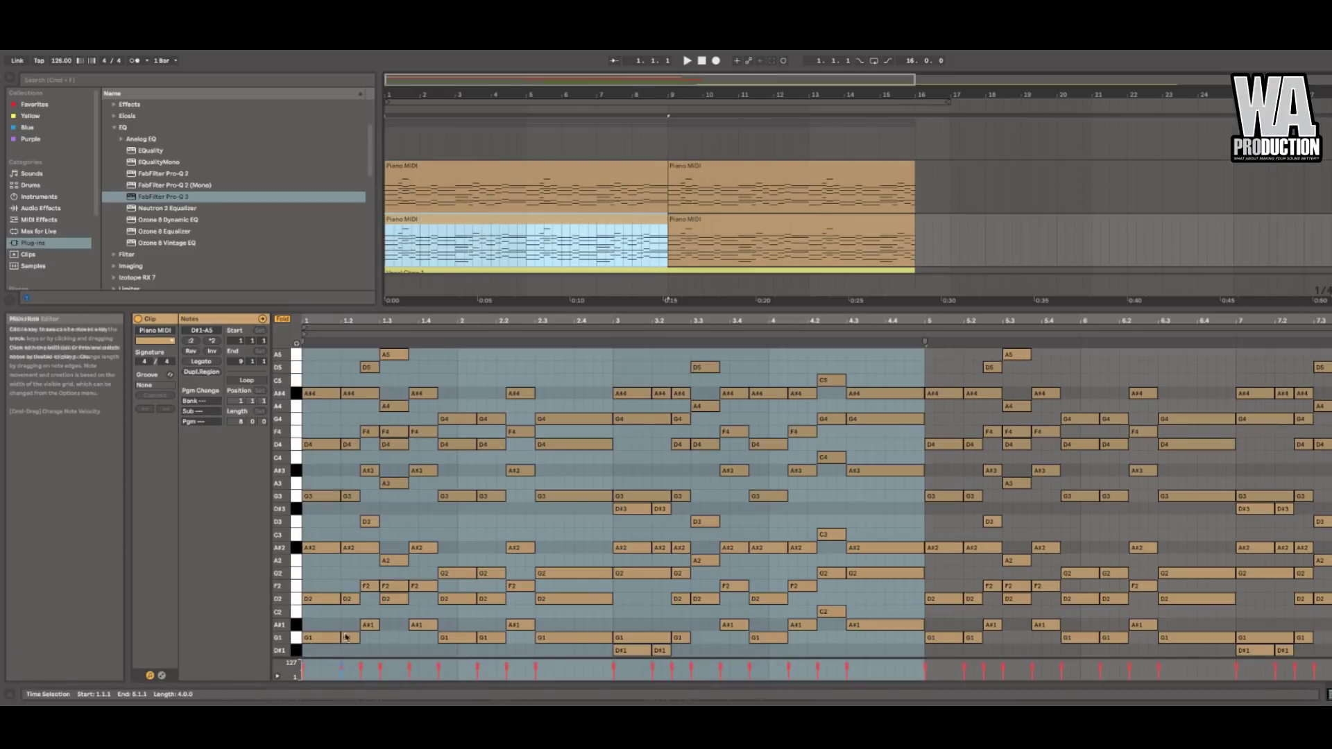
click(448, 179)
click(365, 618)
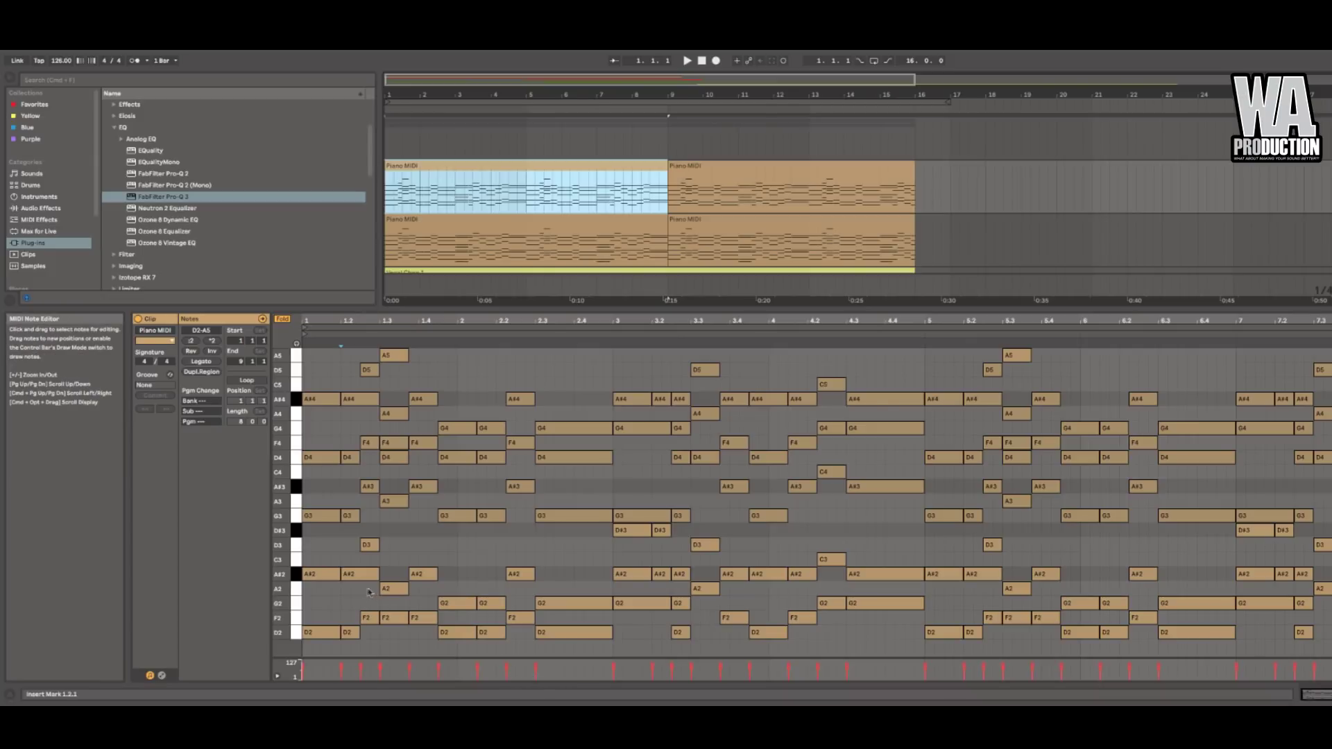
click(519, 228)
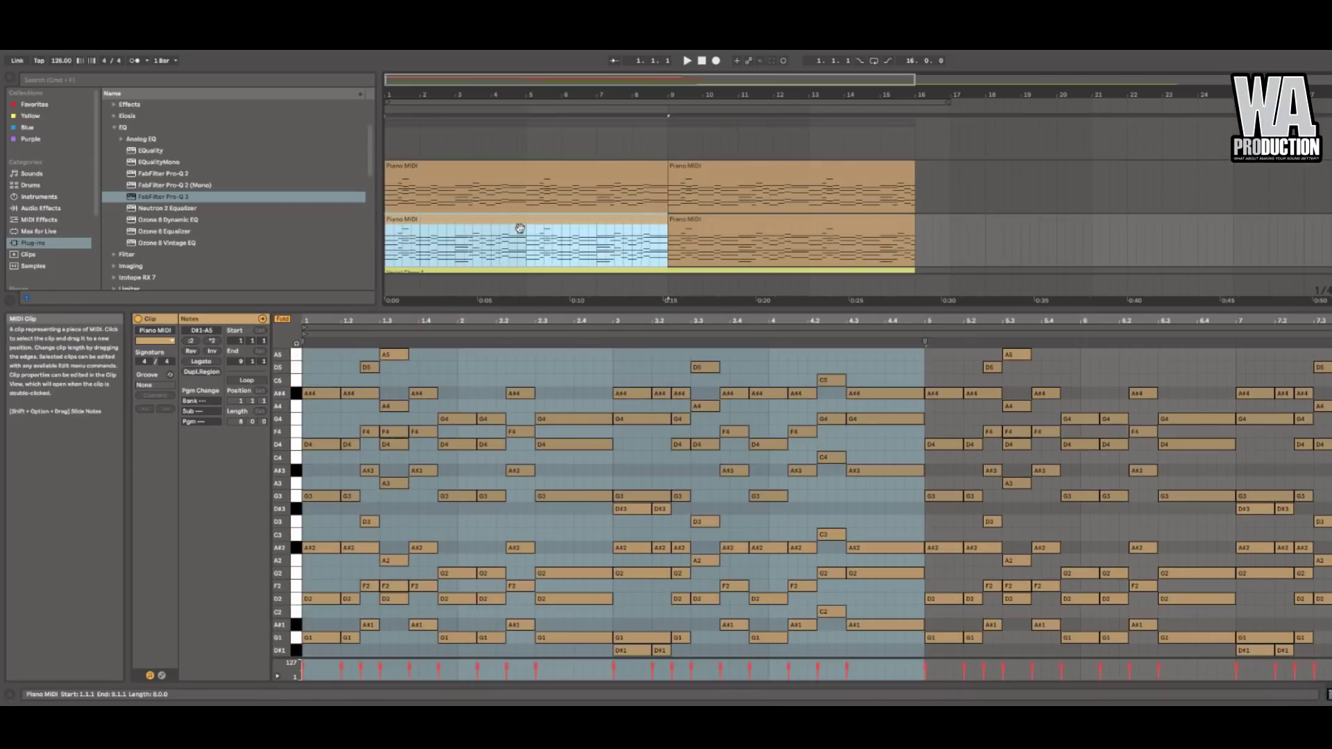
click(516, 175)
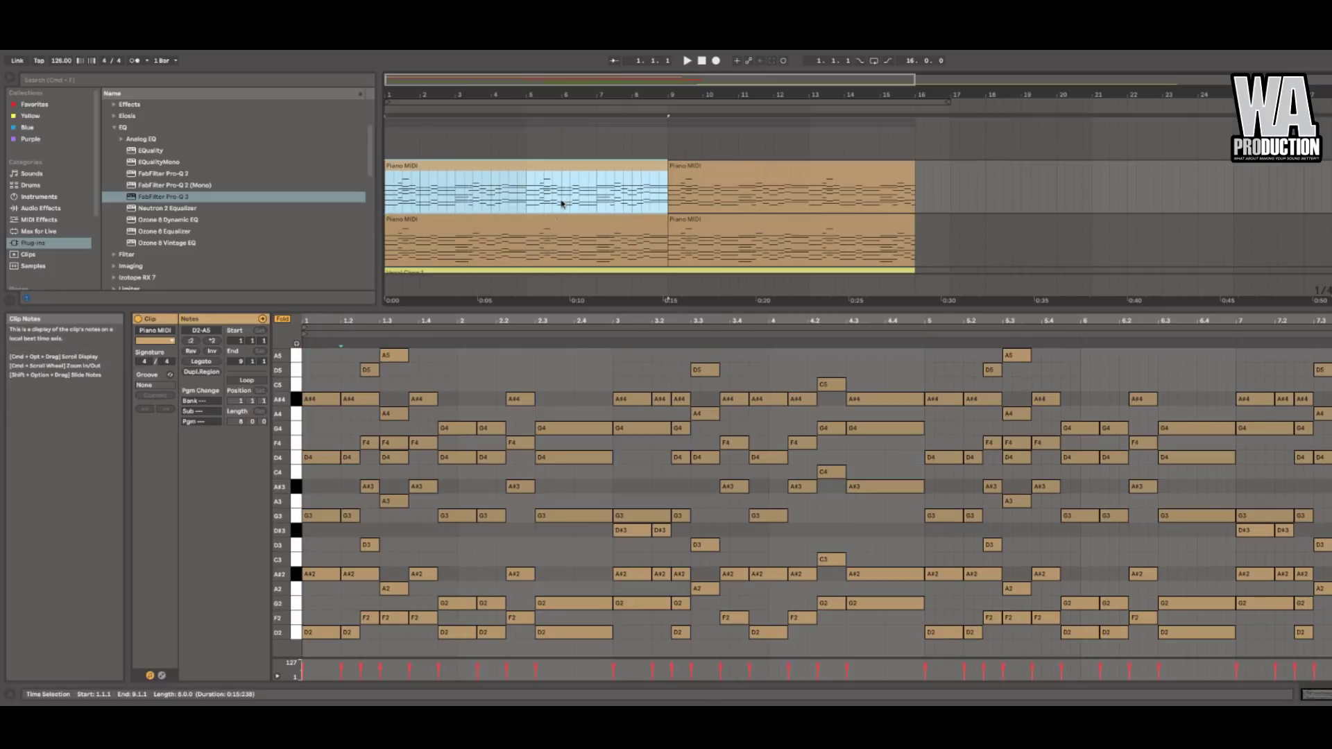
click(559, 223)
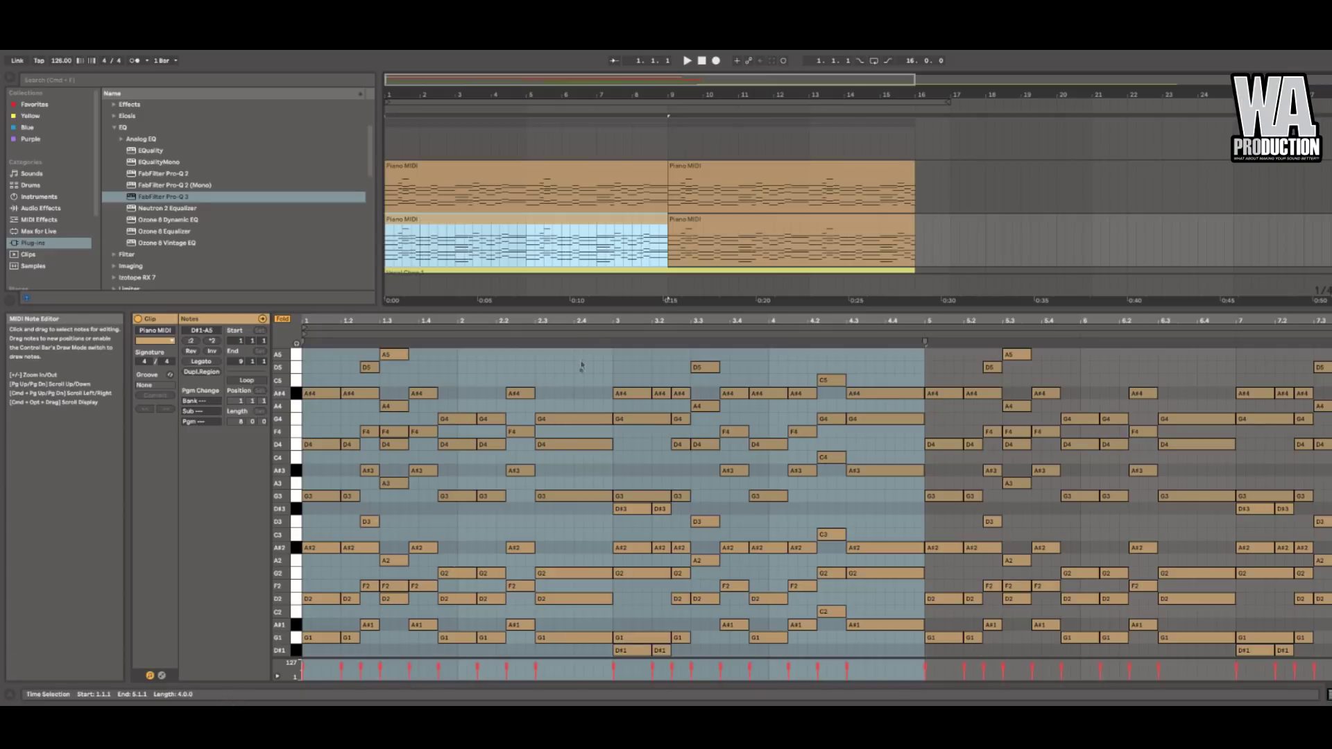
click(595, 173)
click(339, 631)
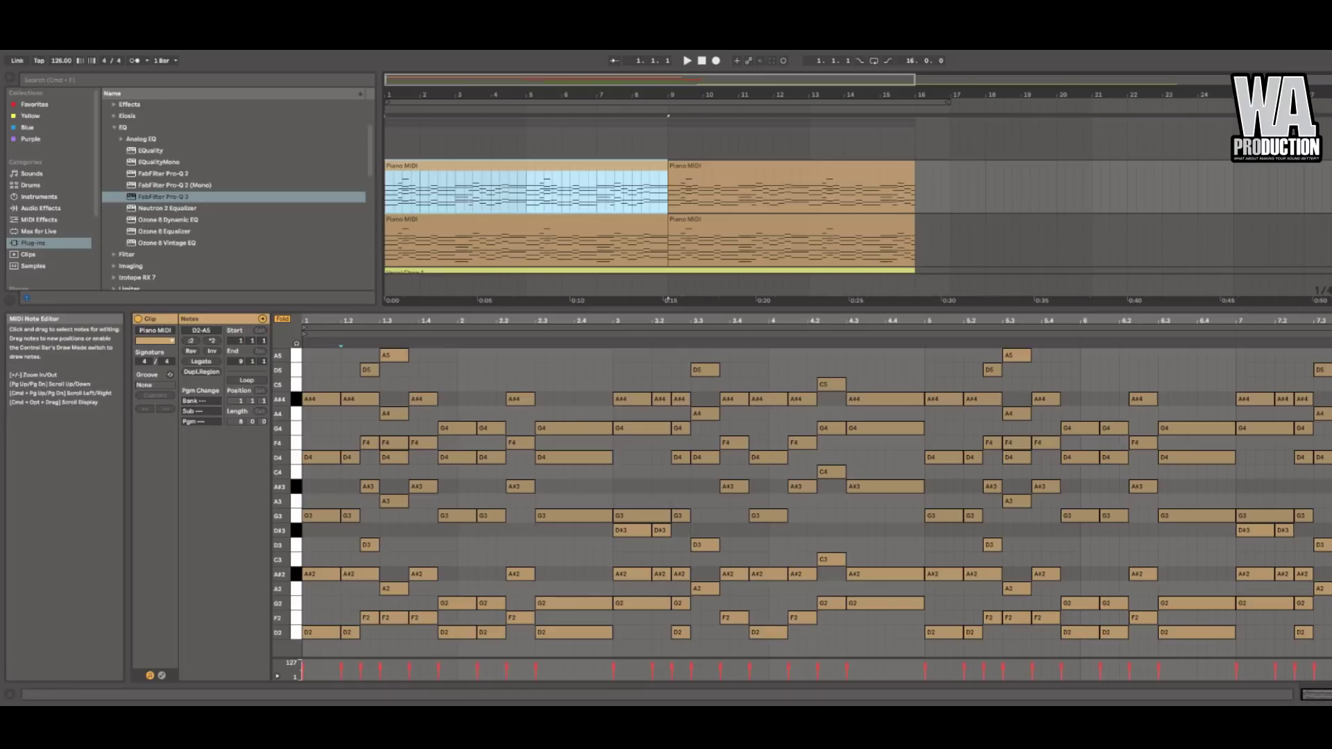
Fold the piano group and open the FabFilter Pro-L 2 limiter from the master track's effects, moving its window into view
click(1326, 187)
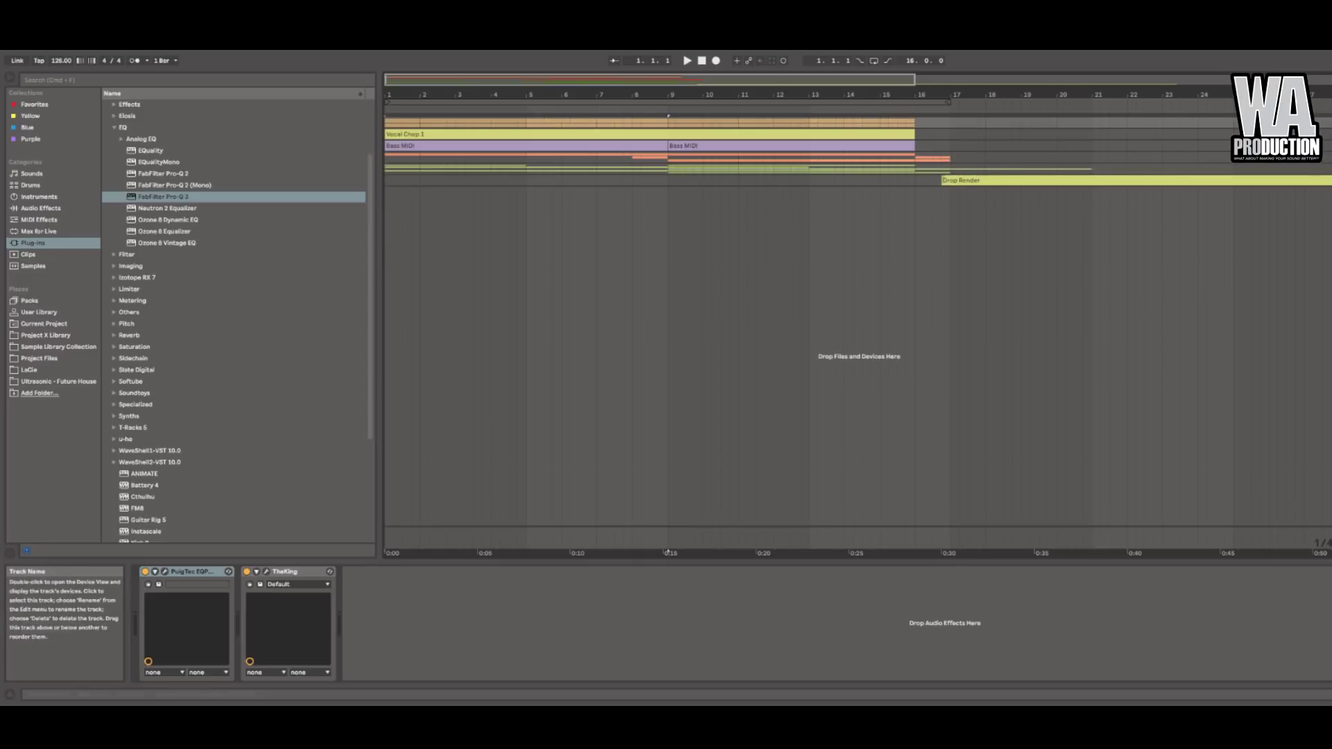
click(1317, 538)
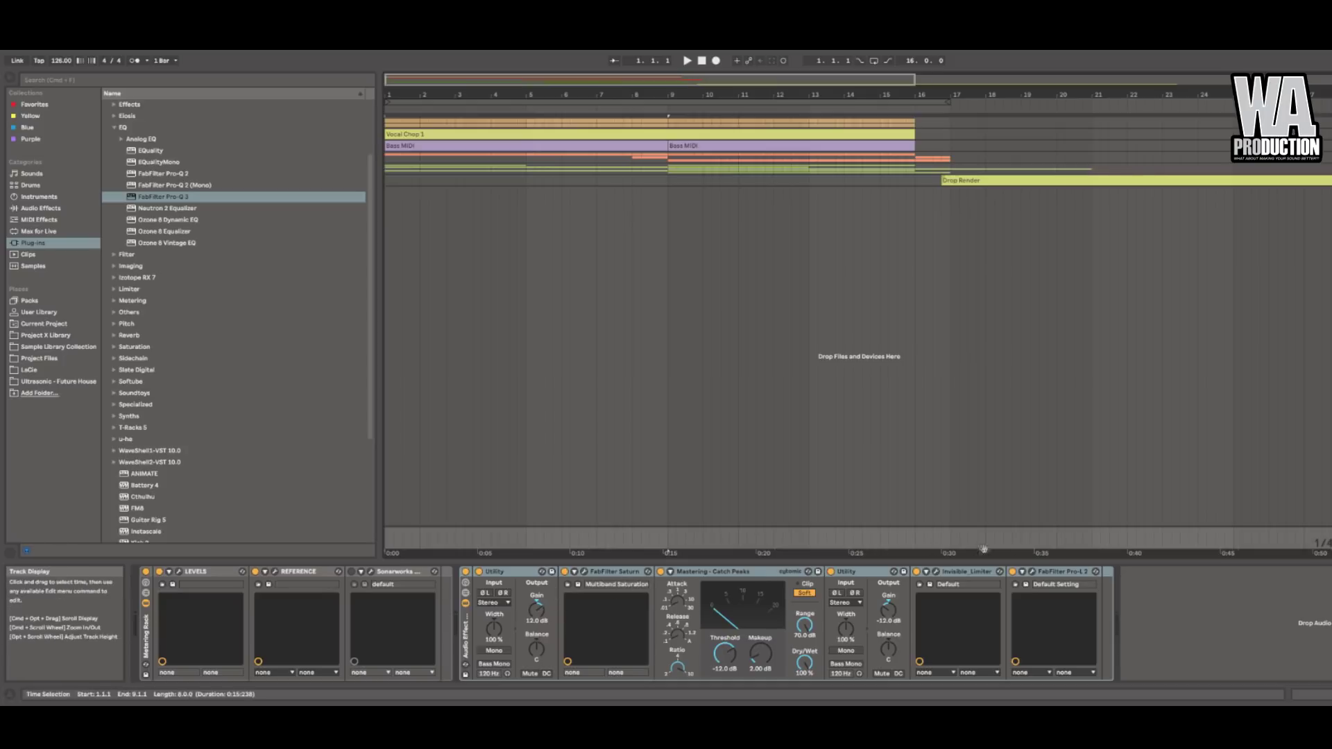
click(1032, 571)
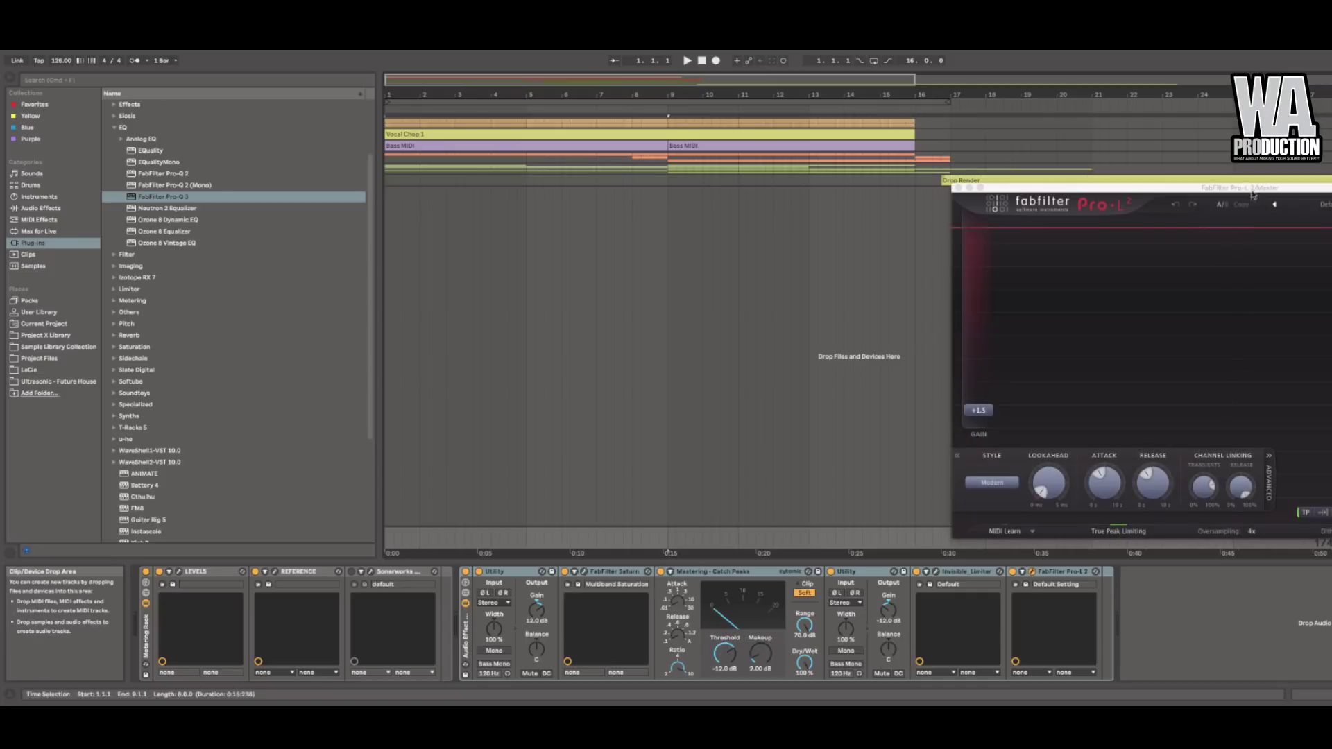
drag(1252, 189, 1150, 213)
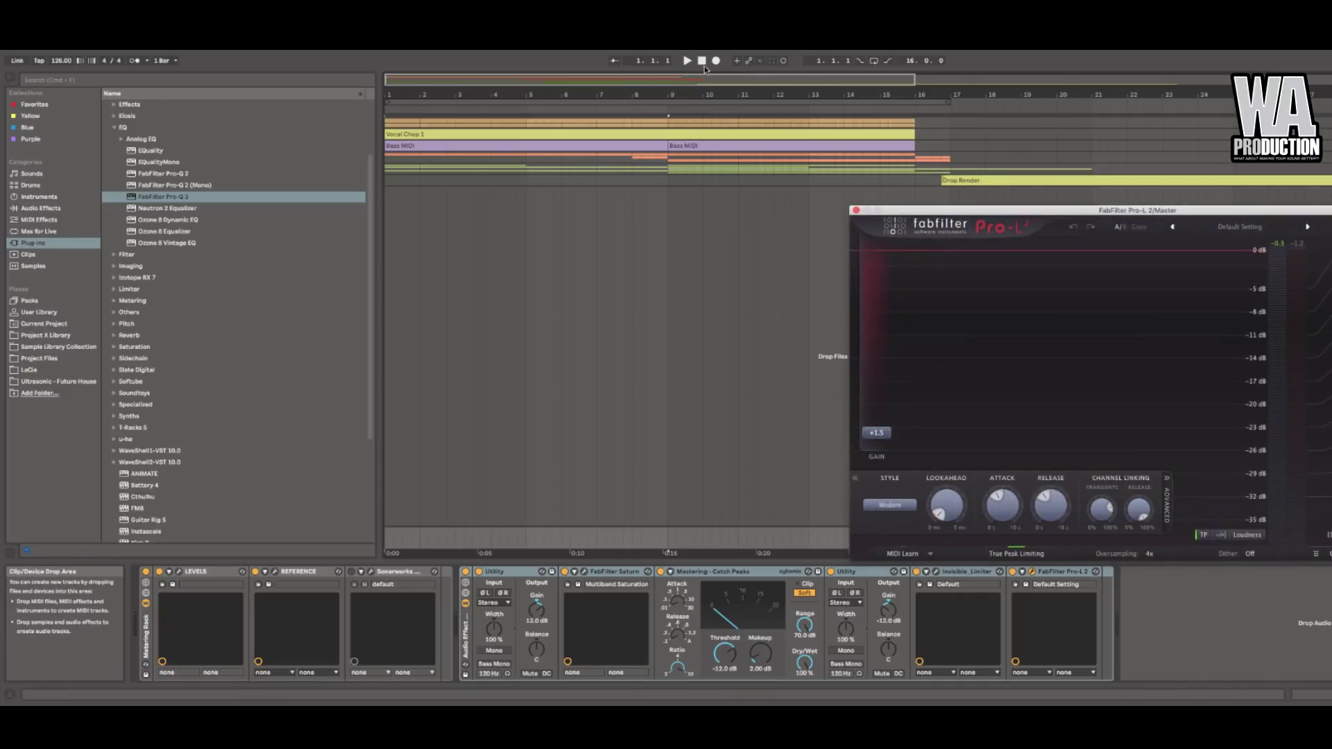
Play the arrangement from the start to check the master's loudness in the limiter, and close the limiter window
key(space)
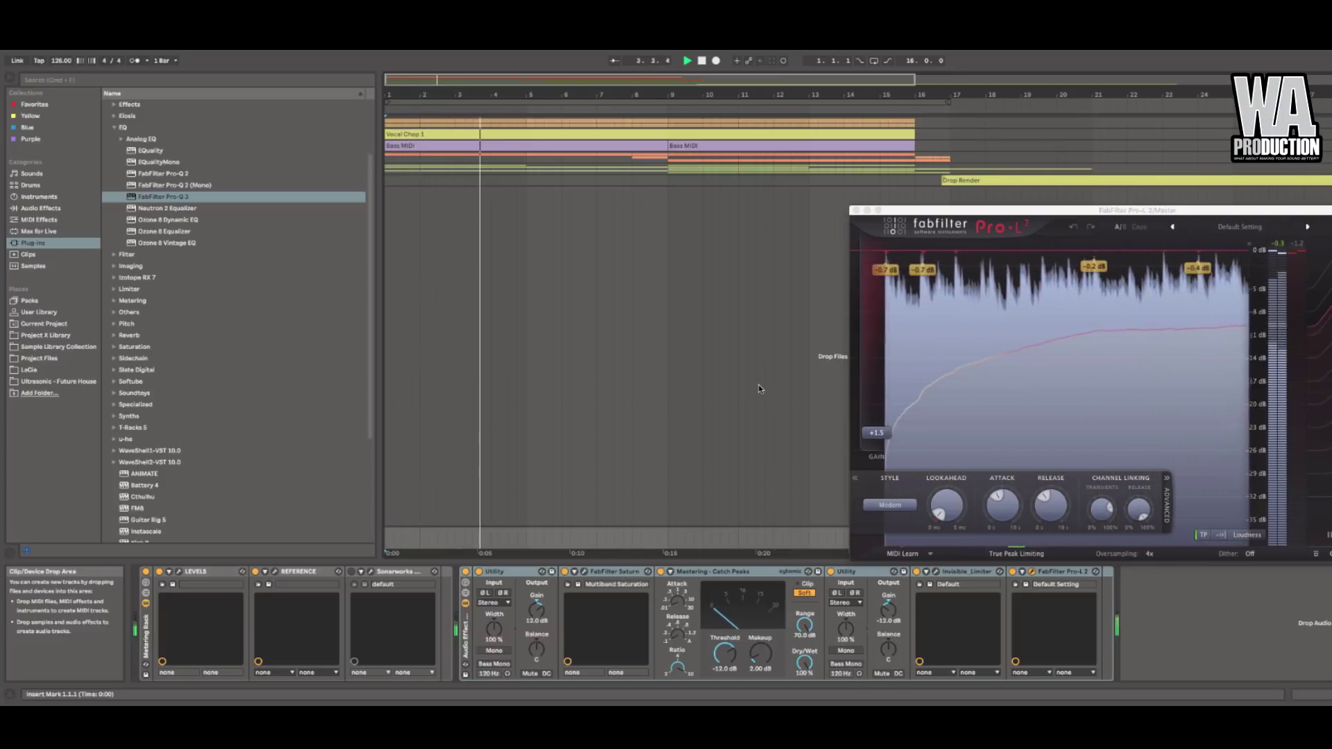
key(space)
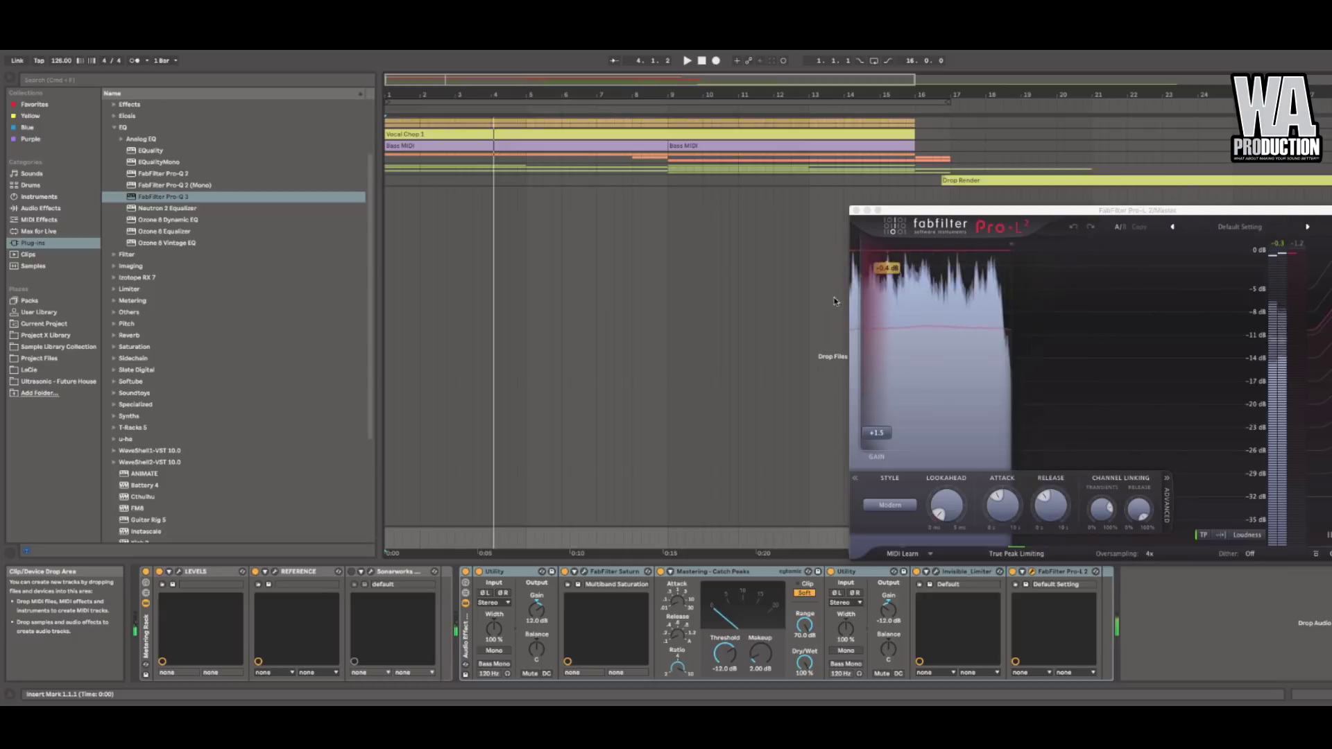
click(855, 209)
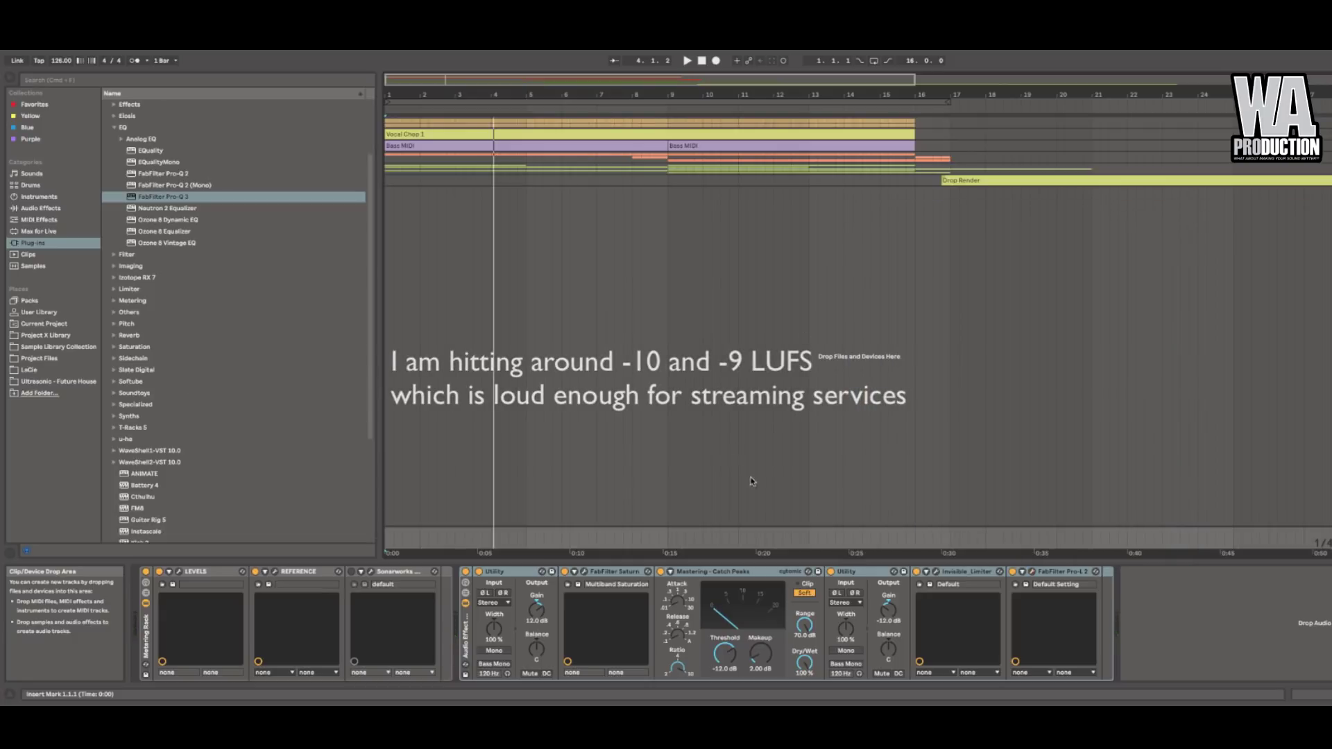